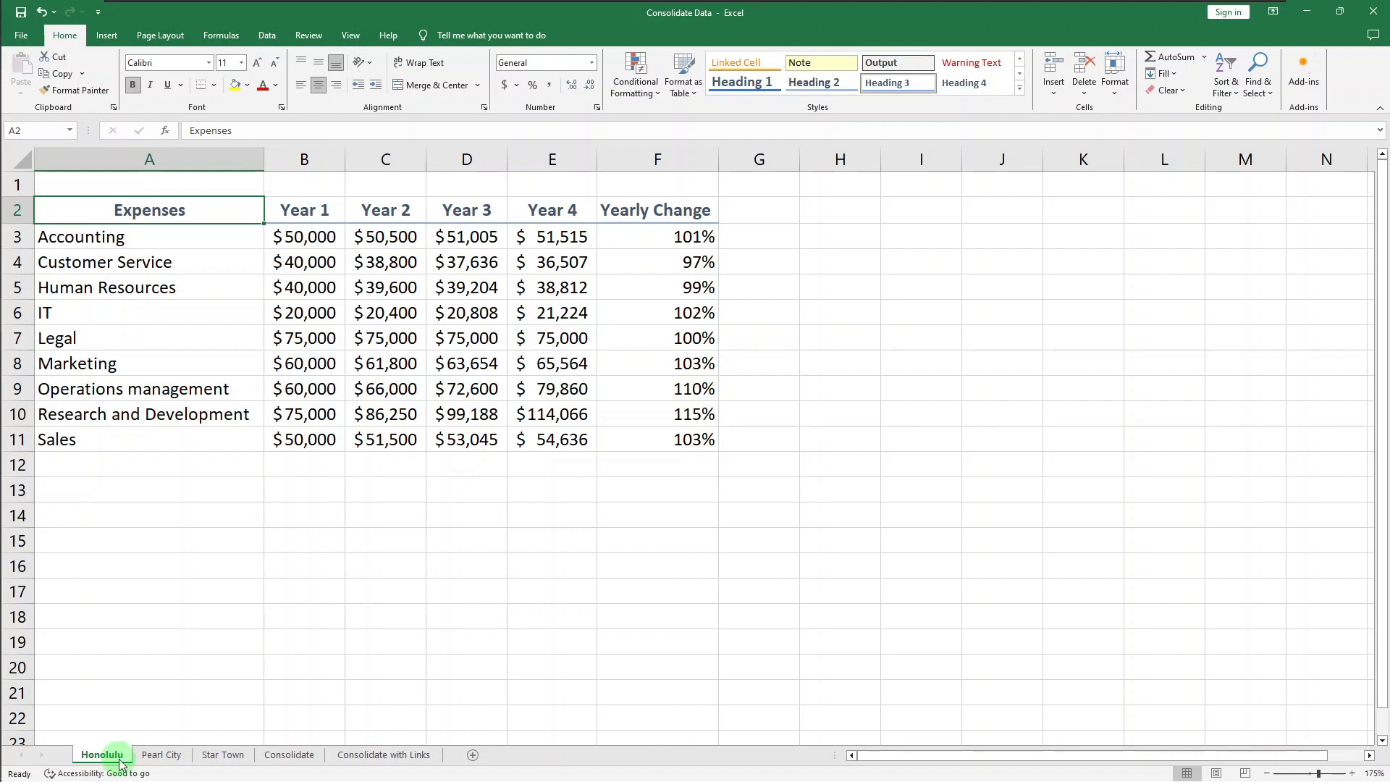
# - Review the Pearl City and Star Town sheets, and start a Sum consolidation at cell A2 of the Consolidate sheet
pyautogui.click(160, 756)
pyautogui.click(215, 761)
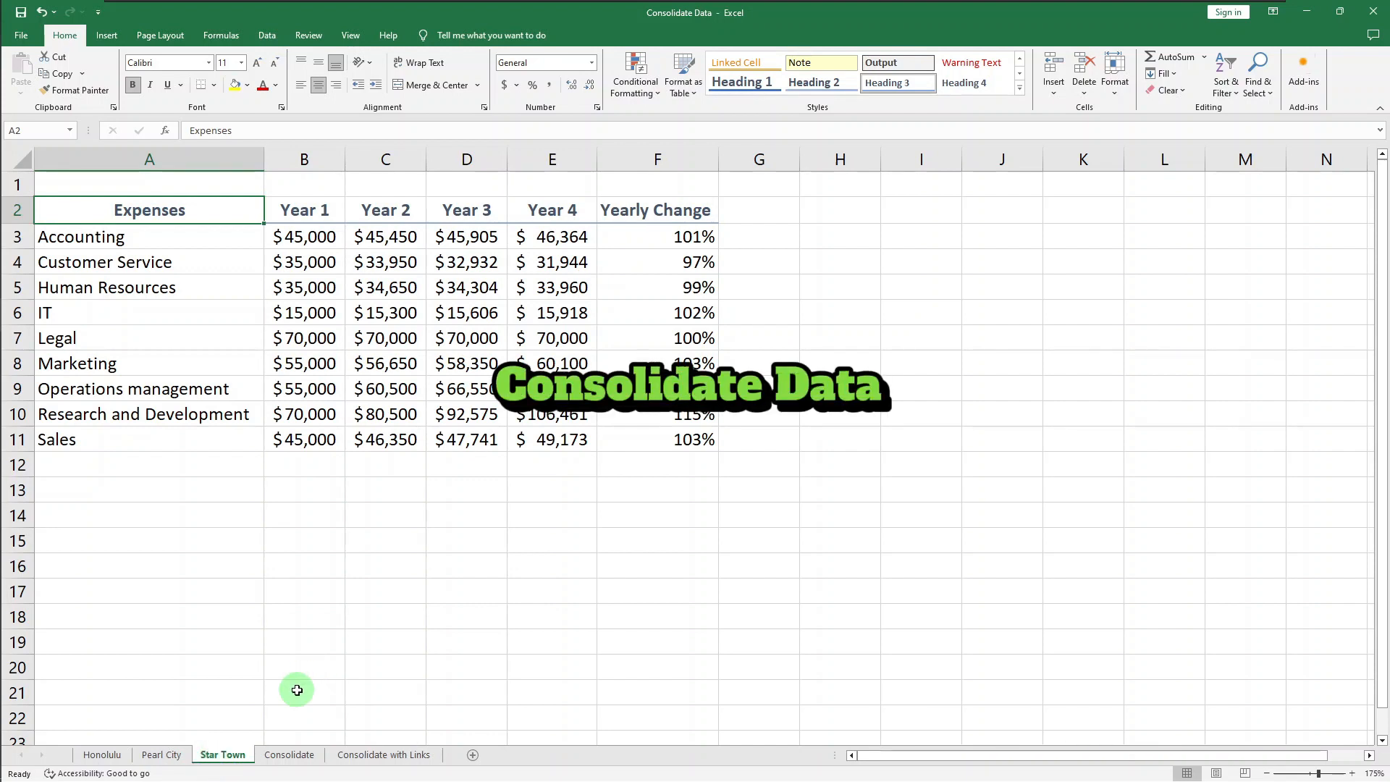
pyautogui.click(289, 756)
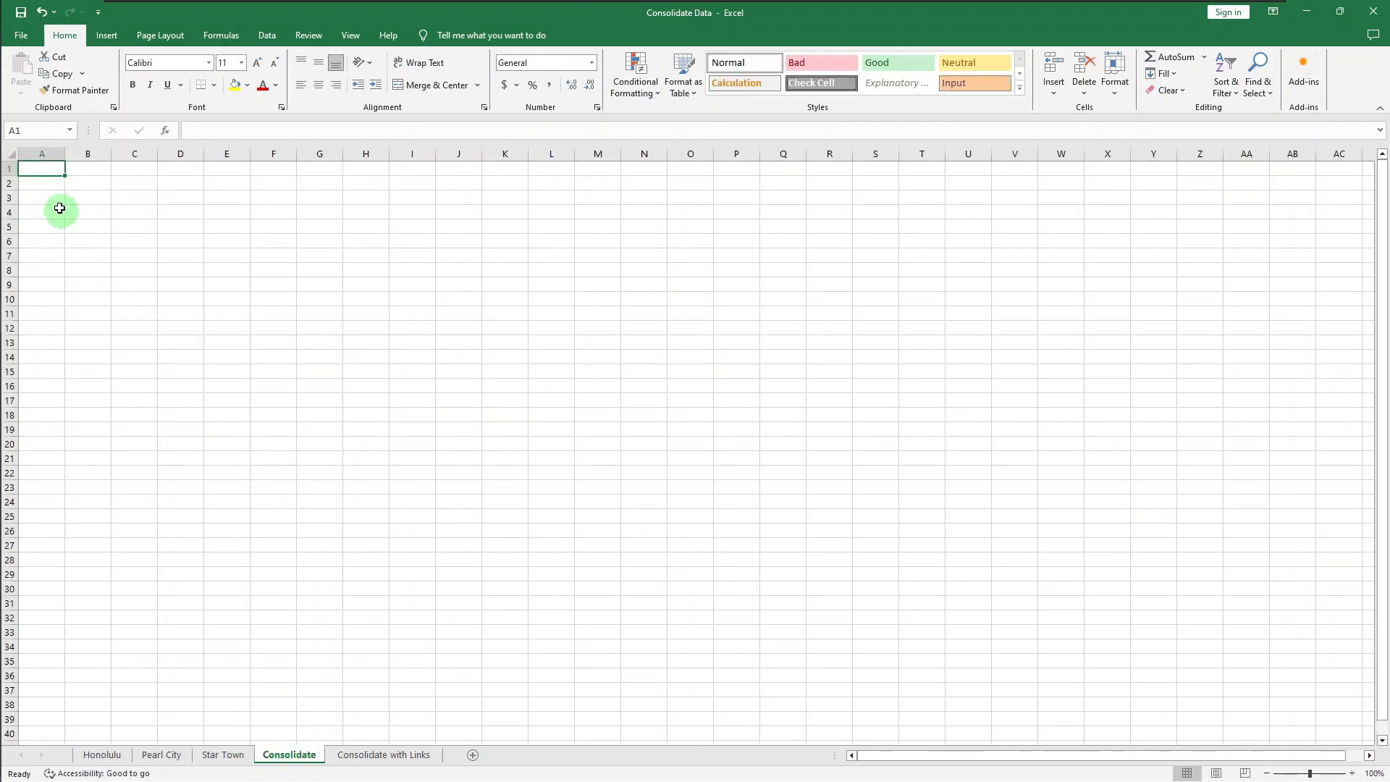
pyautogui.click(48, 183)
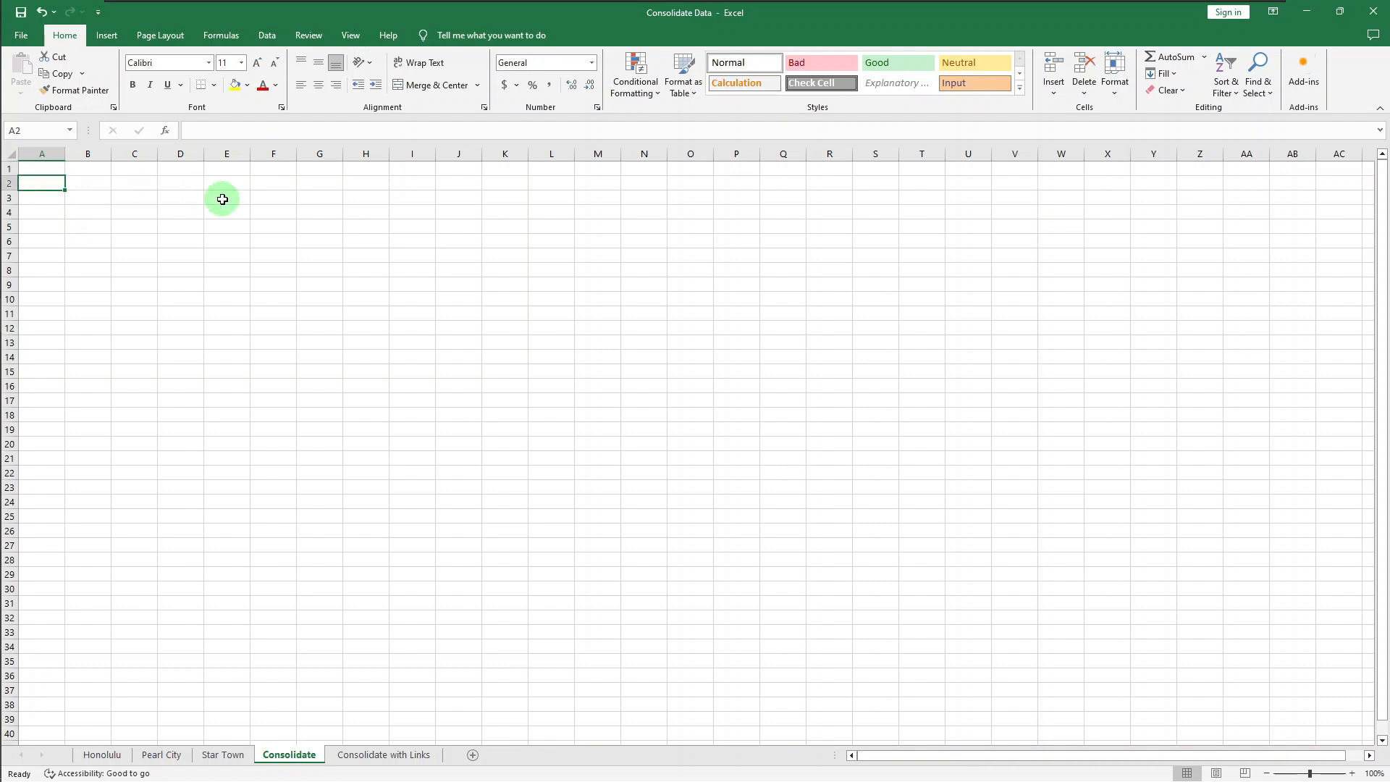
pyautogui.click(276, 43)
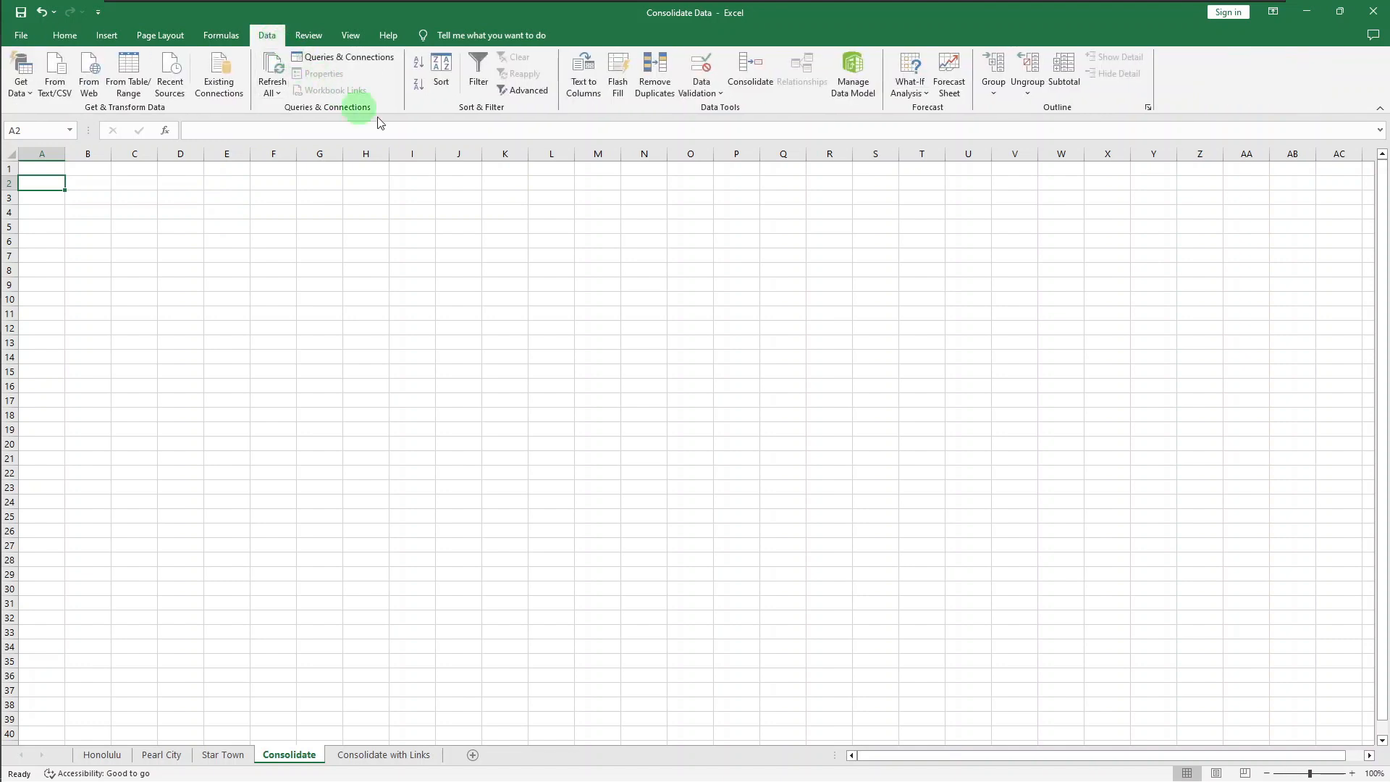
pyautogui.click(752, 81)
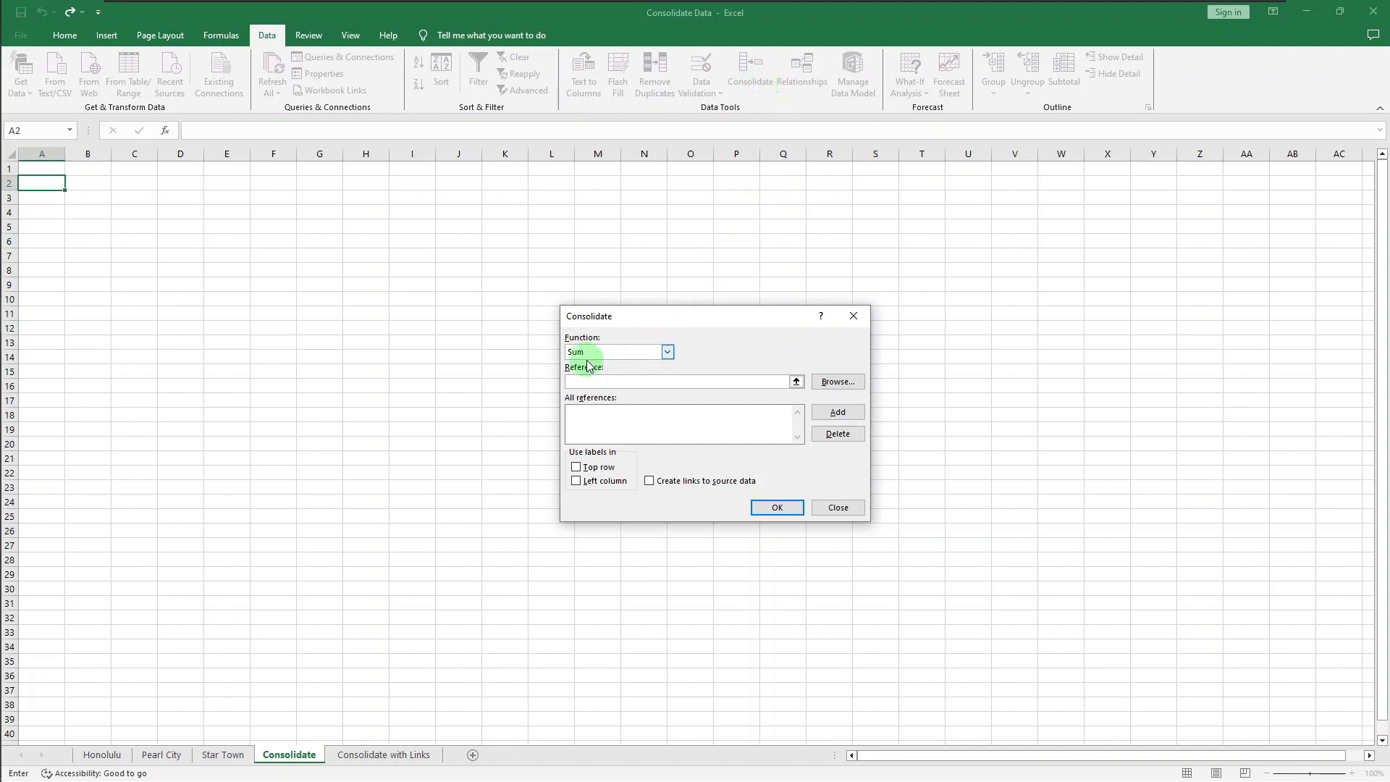
pyautogui.click(667, 353)
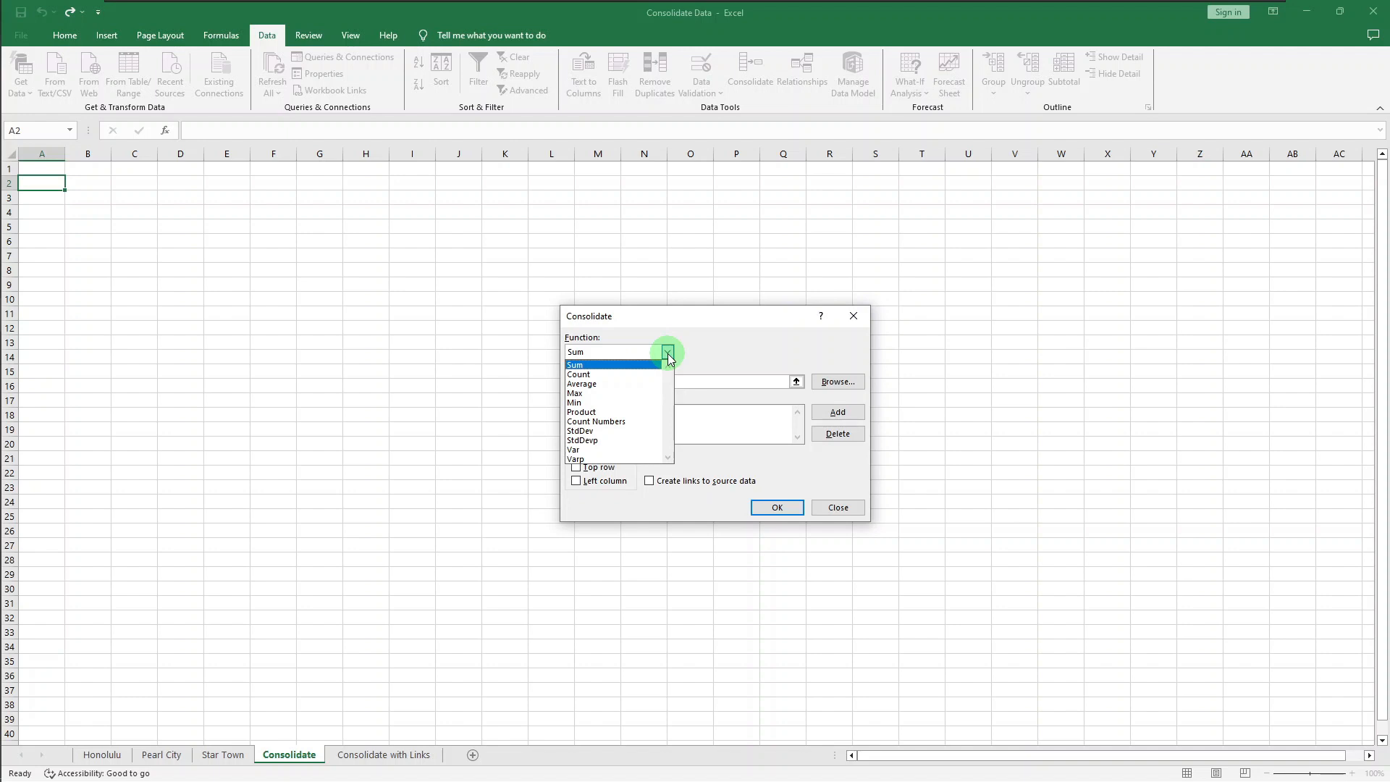
pyautogui.click(736, 354)
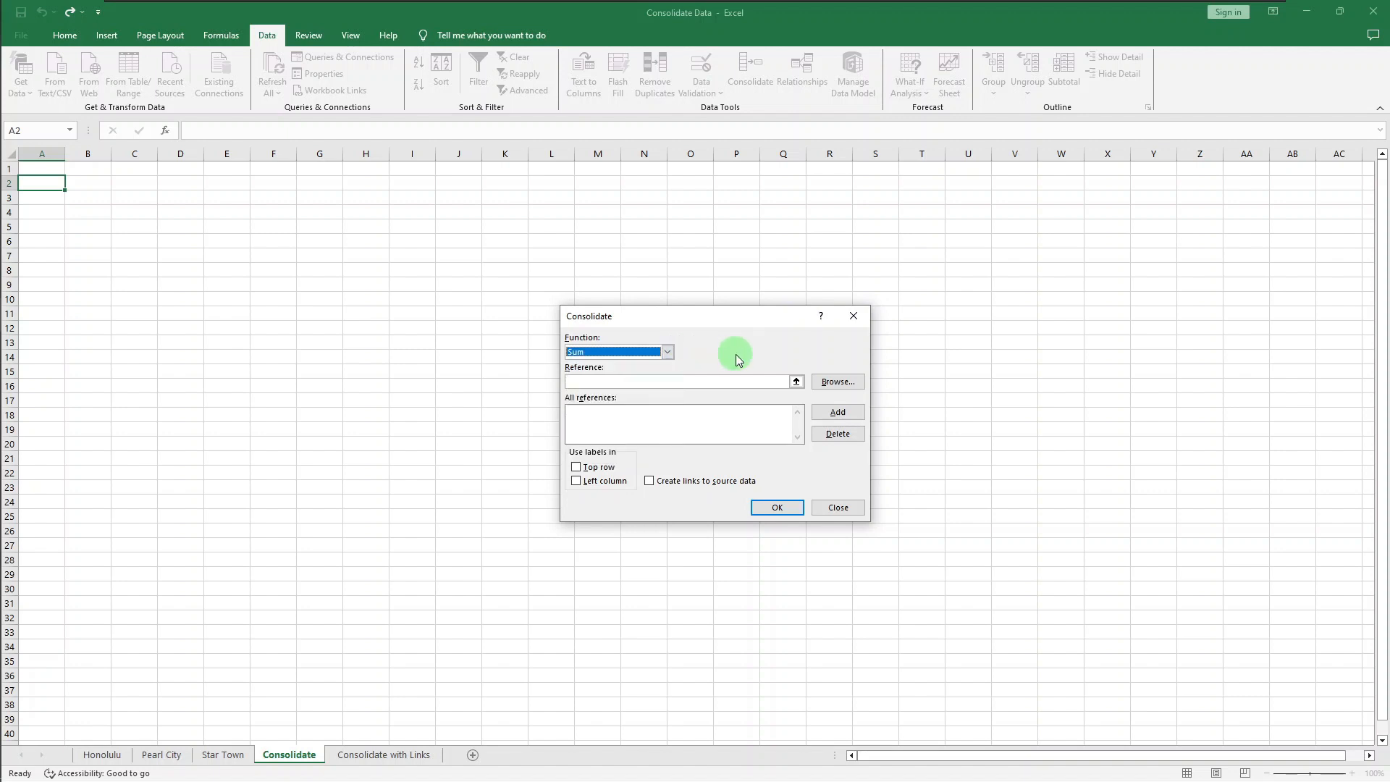
# - Add range A2:E11 of the Honolulu sheet as the first consolidation reference
pyautogui.click(767, 381)
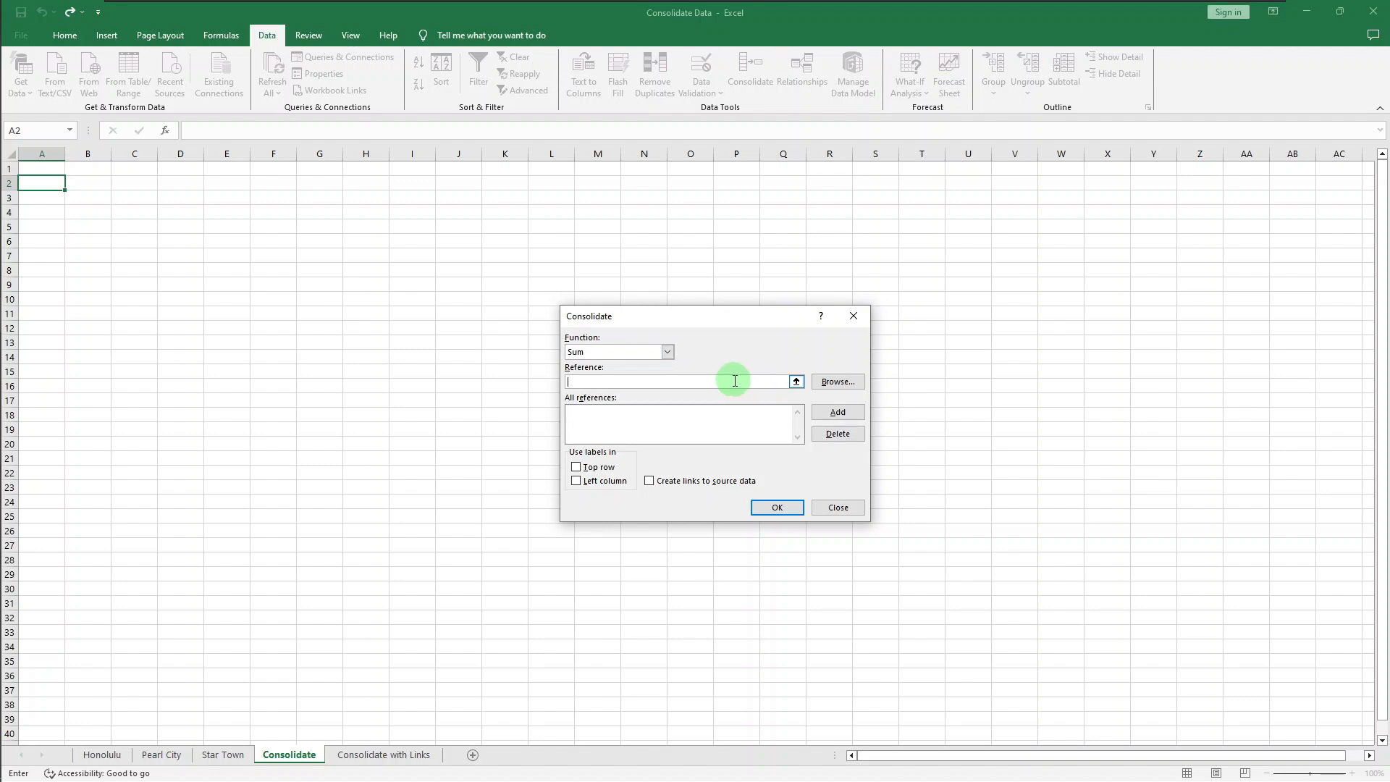
pyautogui.click(114, 756)
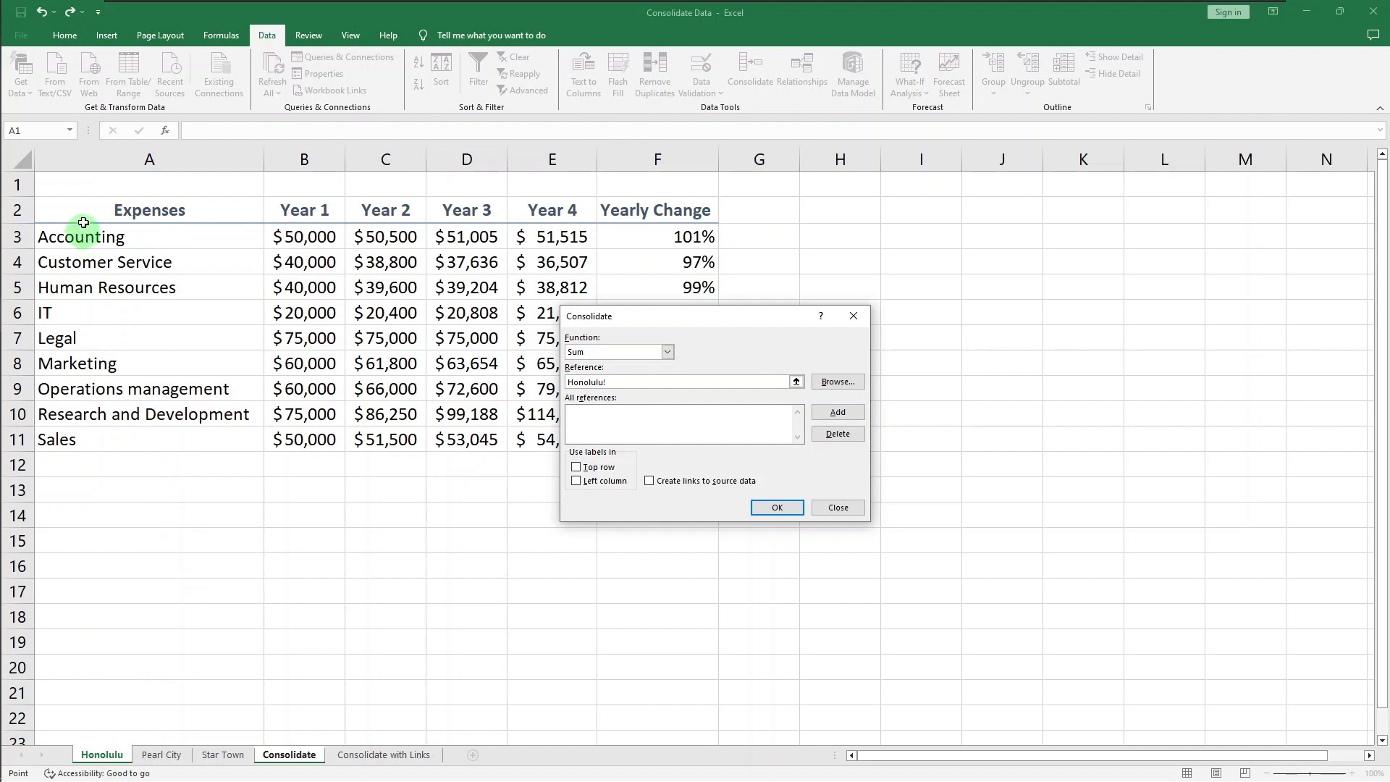
pyautogui.moveTo(58, 211); pyautogui.dragTo(534, 434)
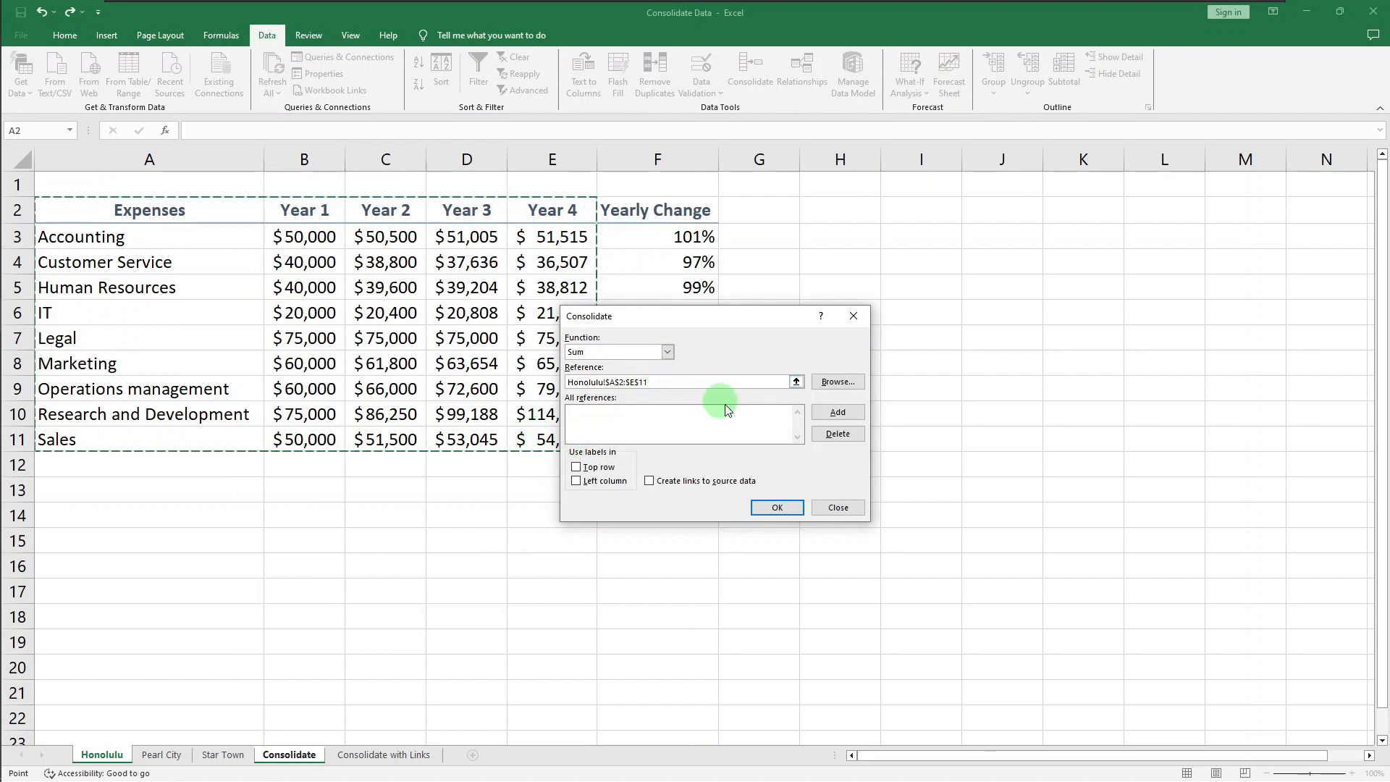
pyautogui.click(837, 419)
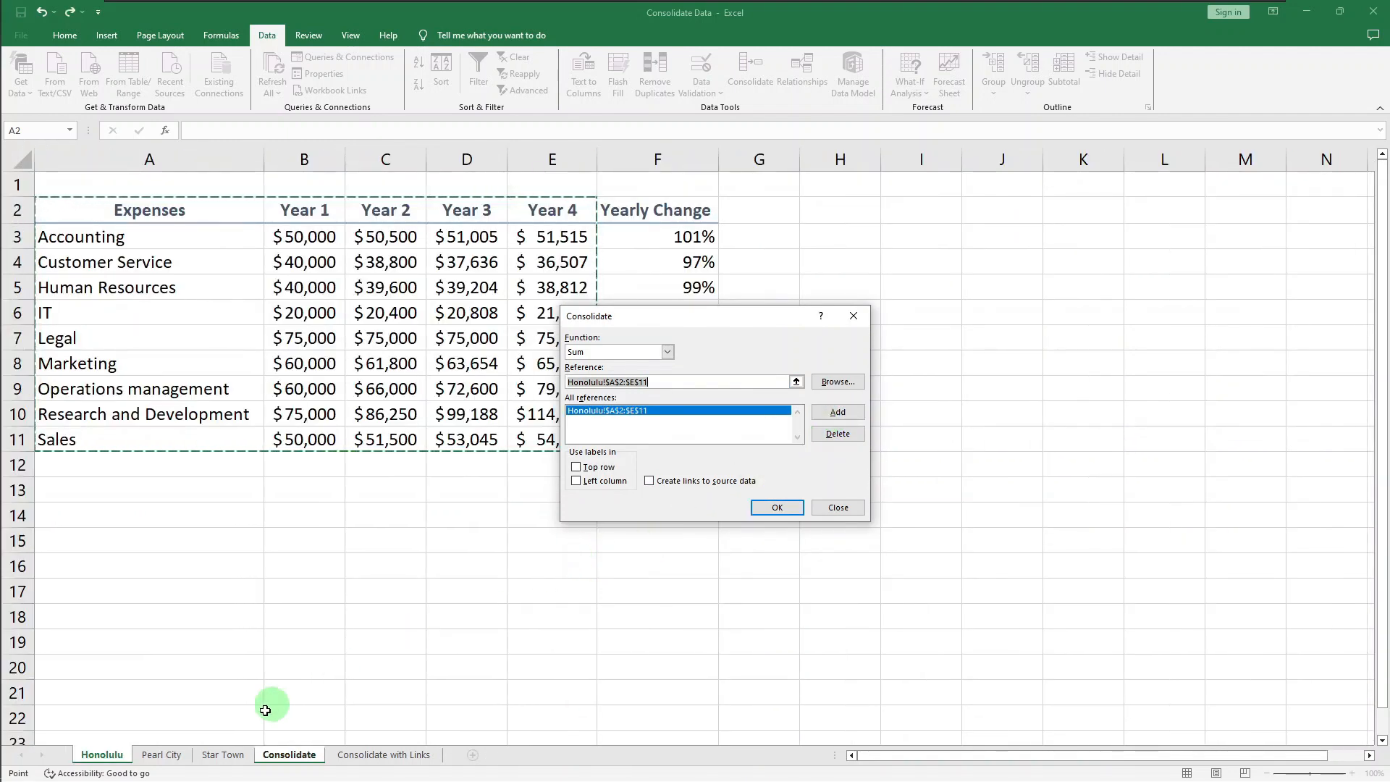
# - Add the same A2:E11 range from the Pearl City and Star Town sheets to the consolidation references
pyautogui.click(162, 755)
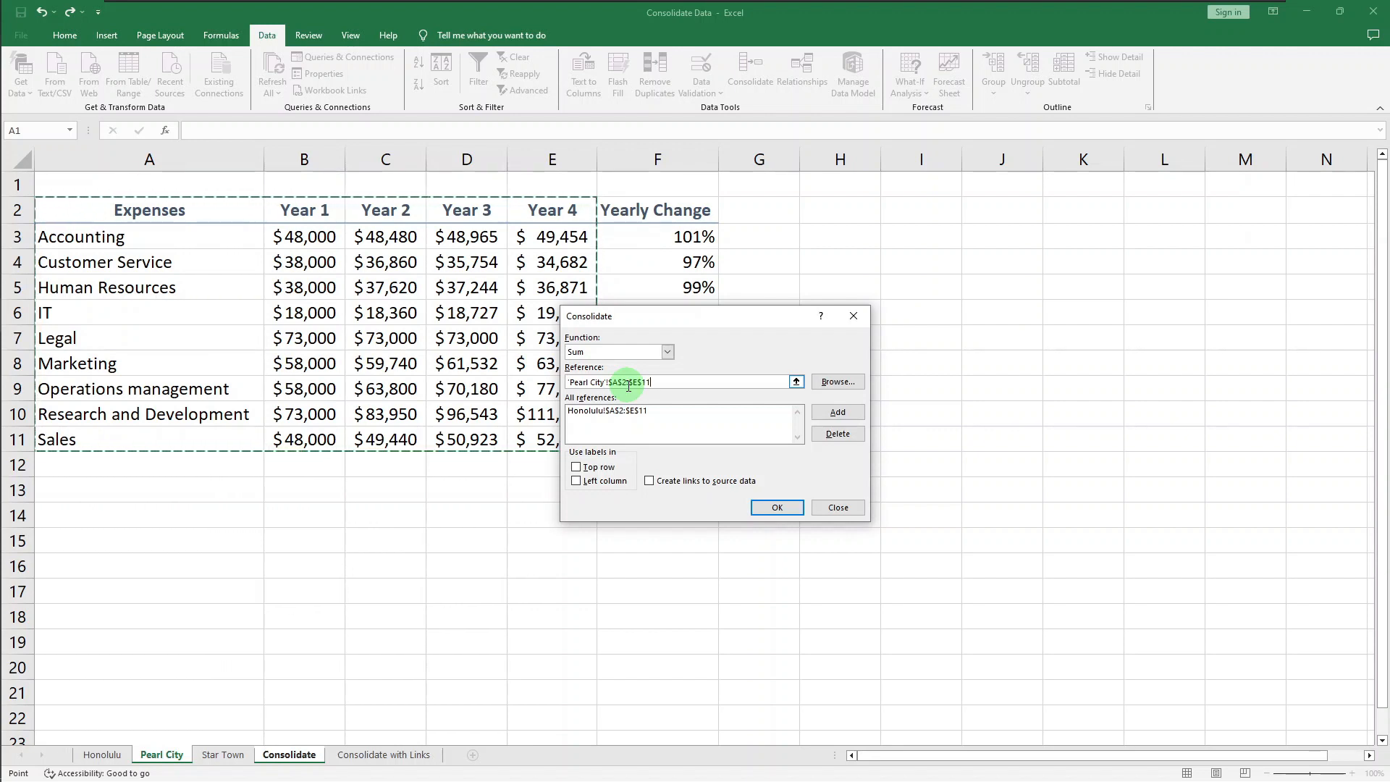
pyautogui.click(833, 413)
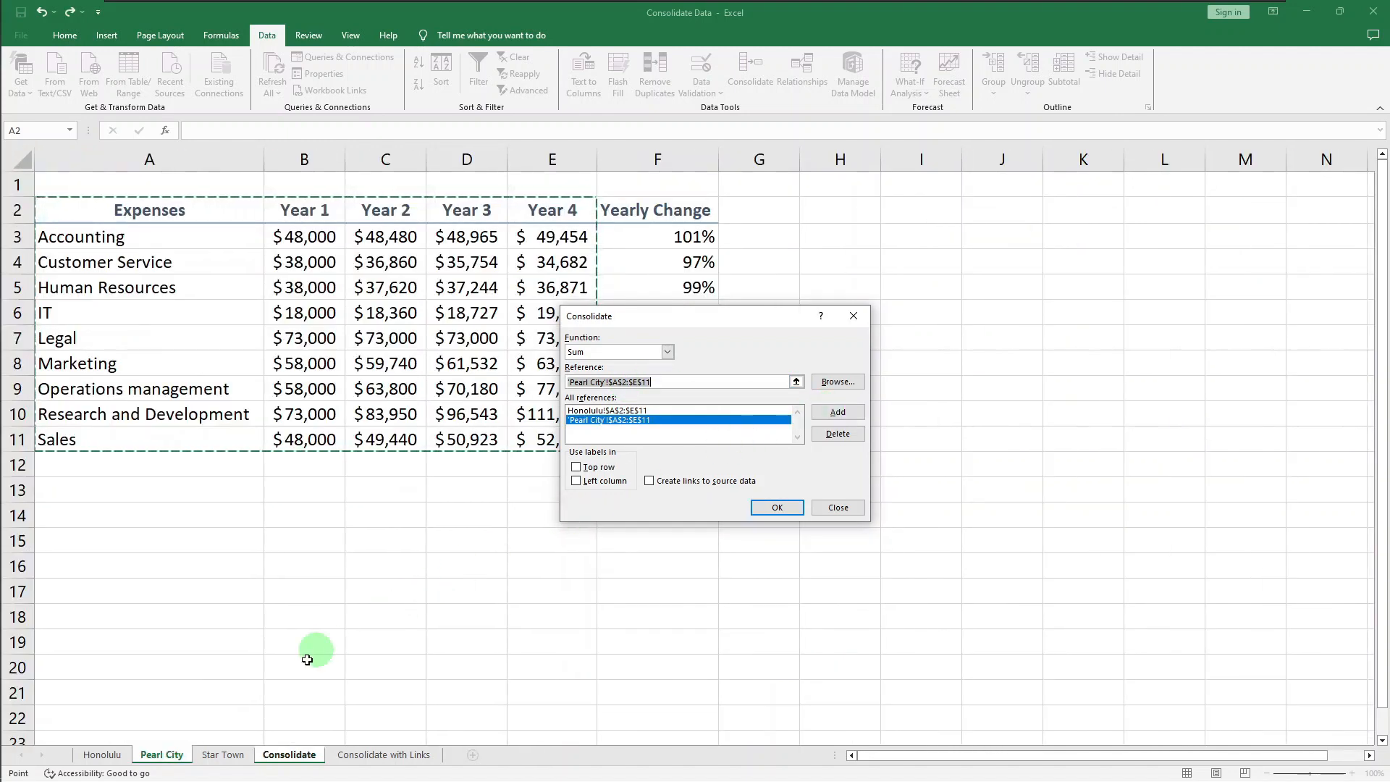
pyautogui.click(225, 755)
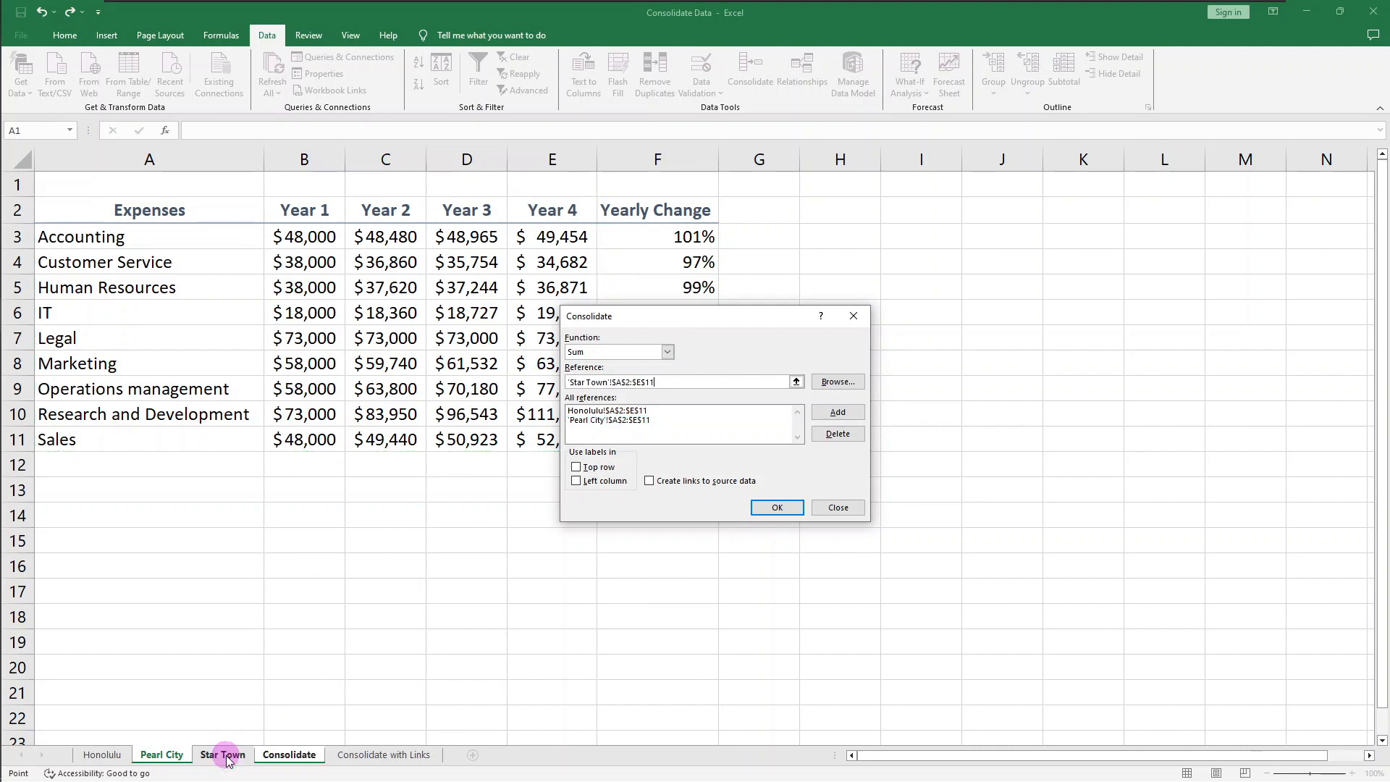
pyautogui.click(837, 412)
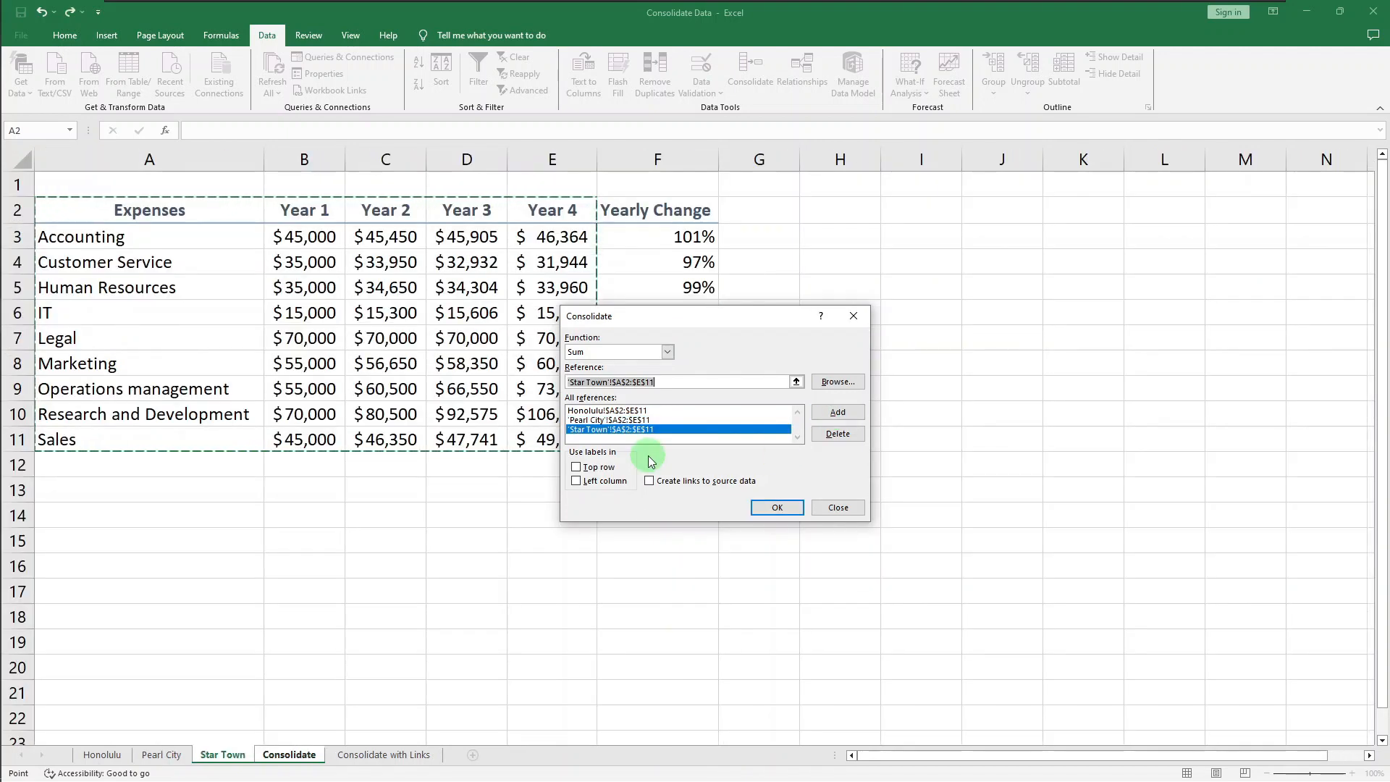
# - Run the consolidation with top row and left column labels, and autofit columns A to E to their contents
pyautogui.click(616, 468)
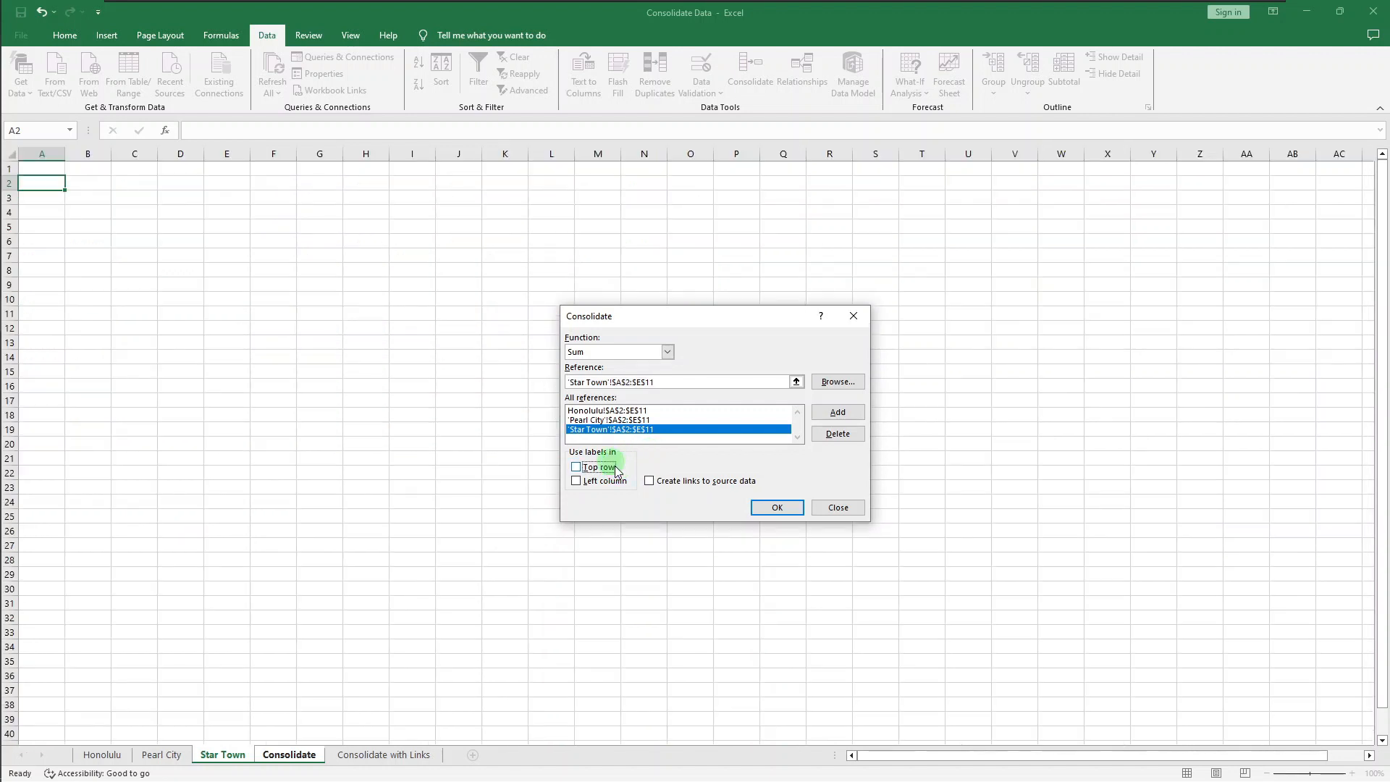
pyautogui.click(608, 487)
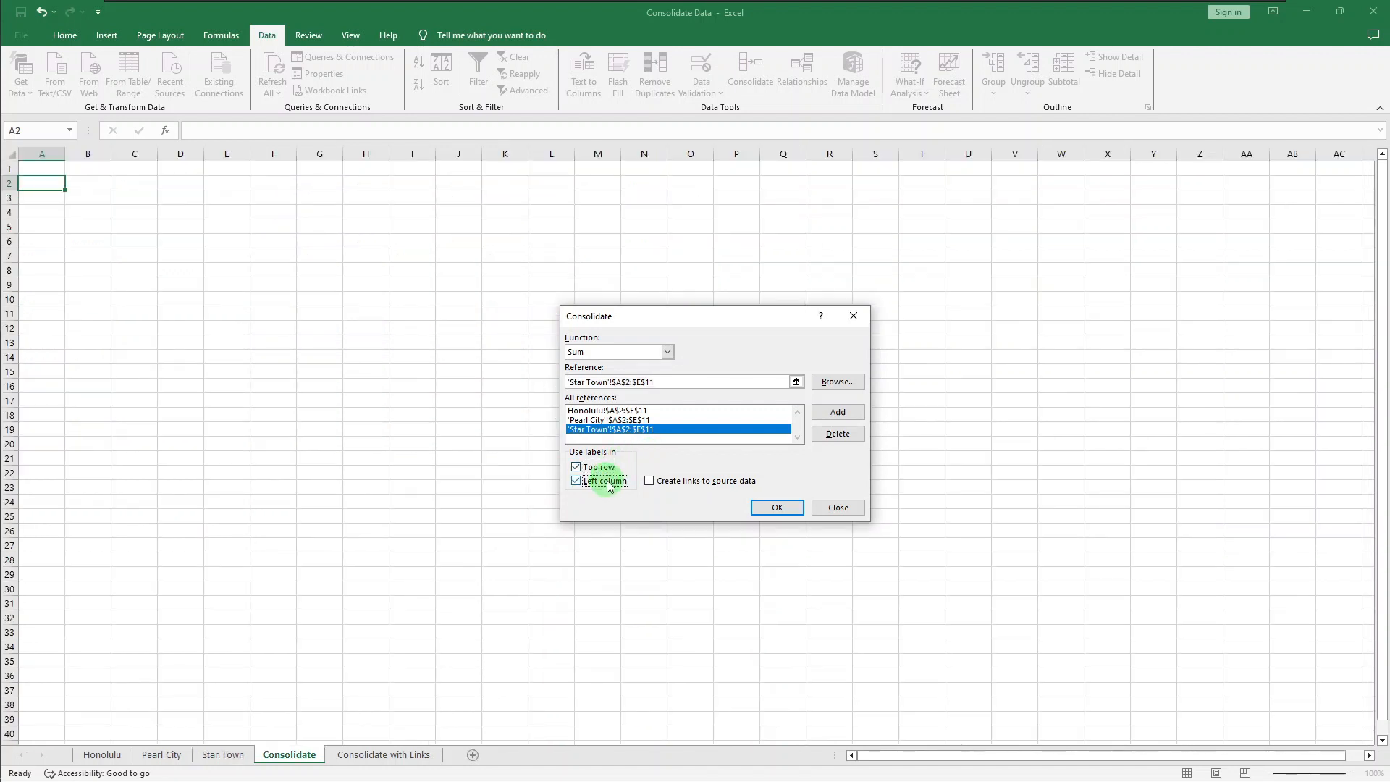
pyautogui.click(777, 508)
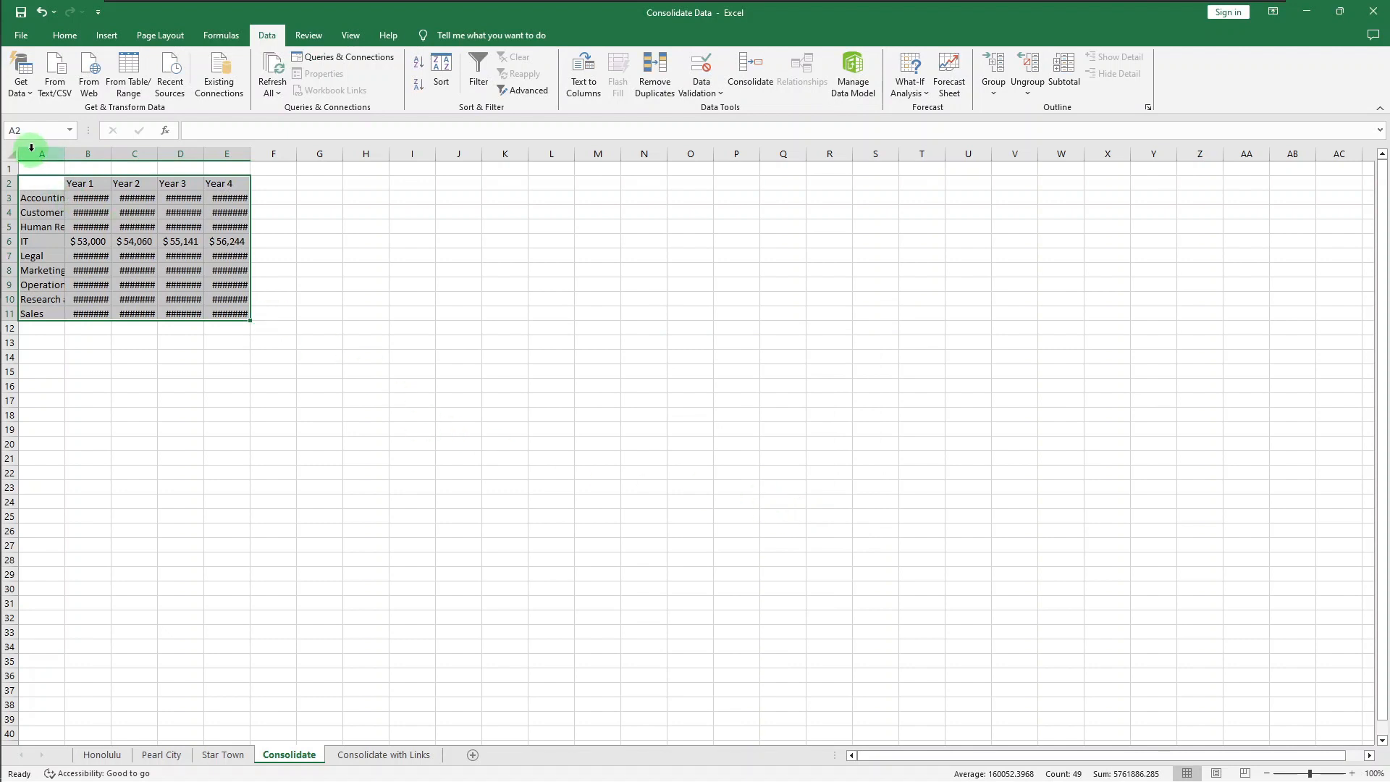
pyautogui.moveTo(31, 151); pyautogui.dragTo(245, 149)
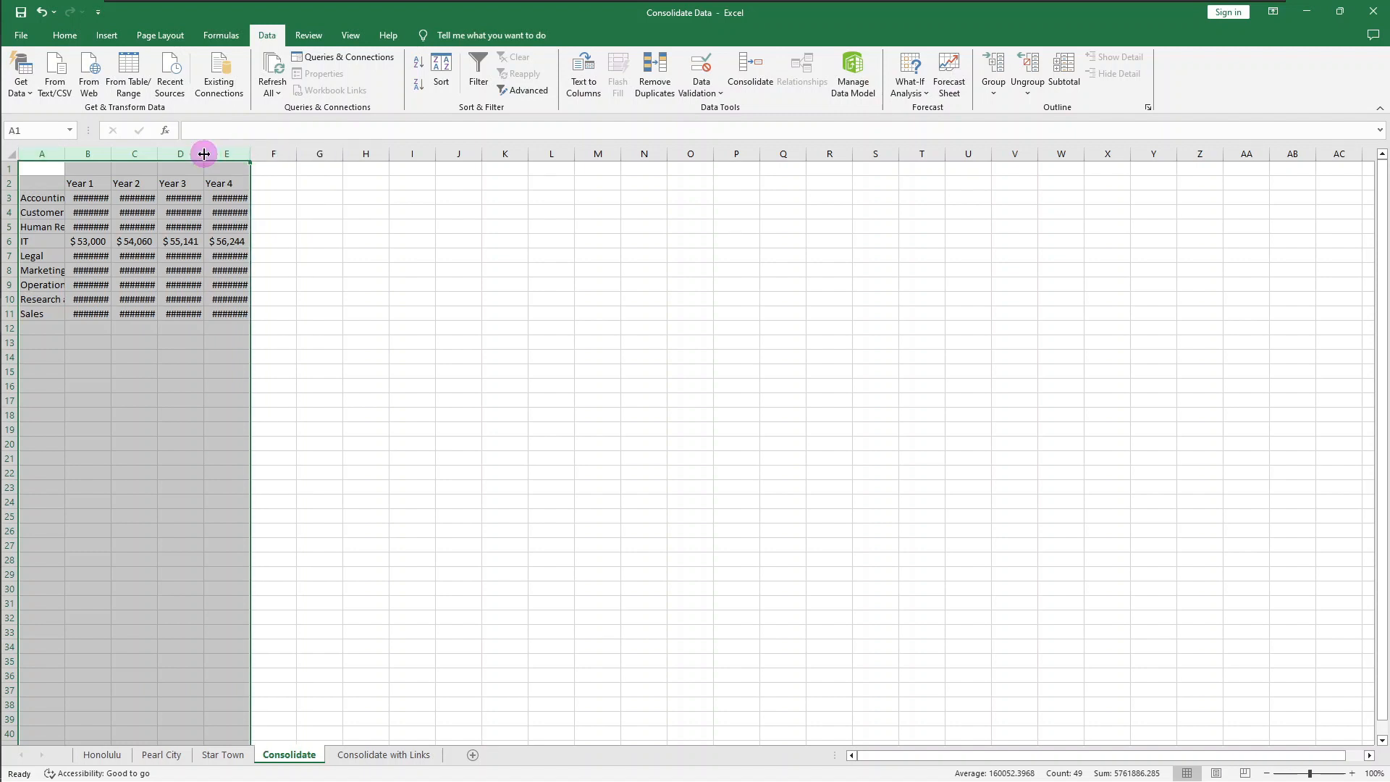
pyautogui.doubleClick(204, 154)
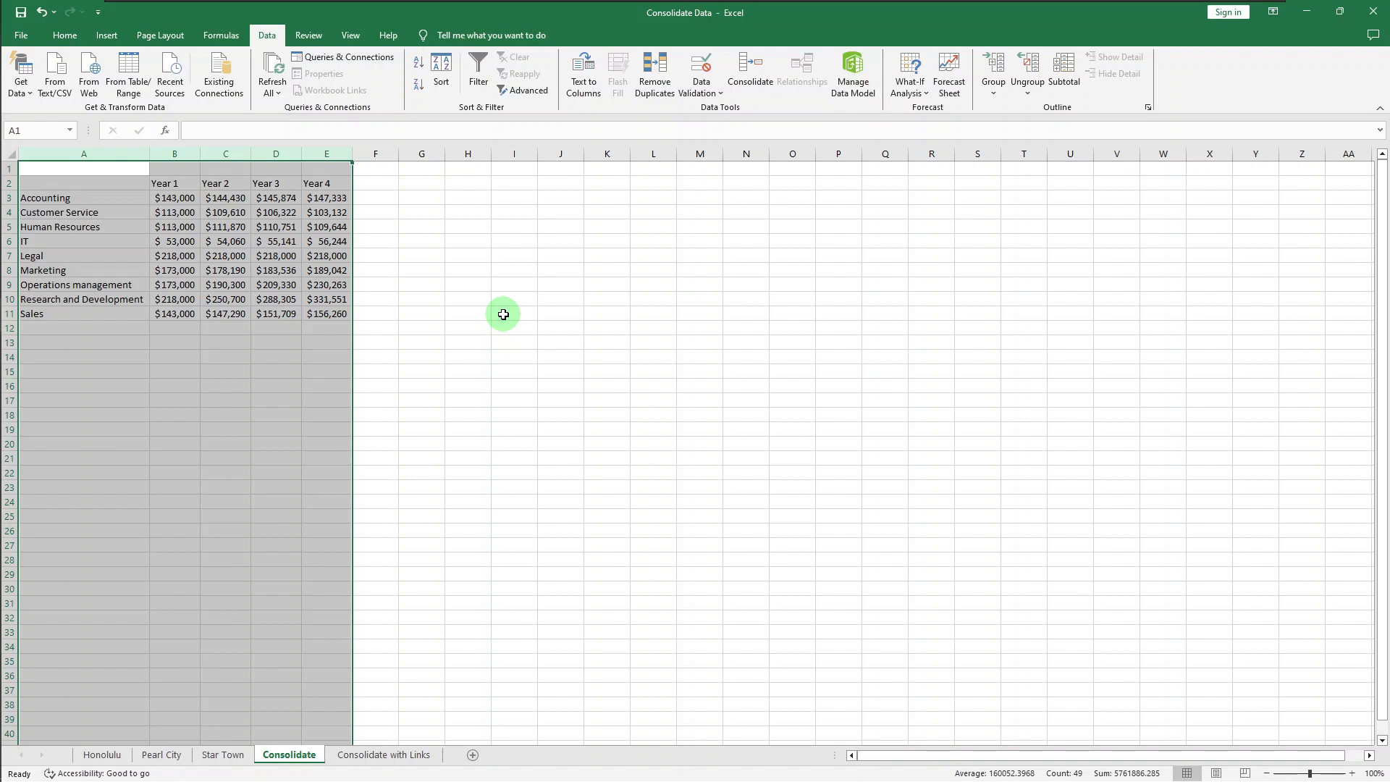
# - Start a Sum consolidation at A2 on the Consolidate with Links sheet and add Honolulu range A2:E11 as a reference
pyautogui.hotkey('ctrl', 'pagedown')
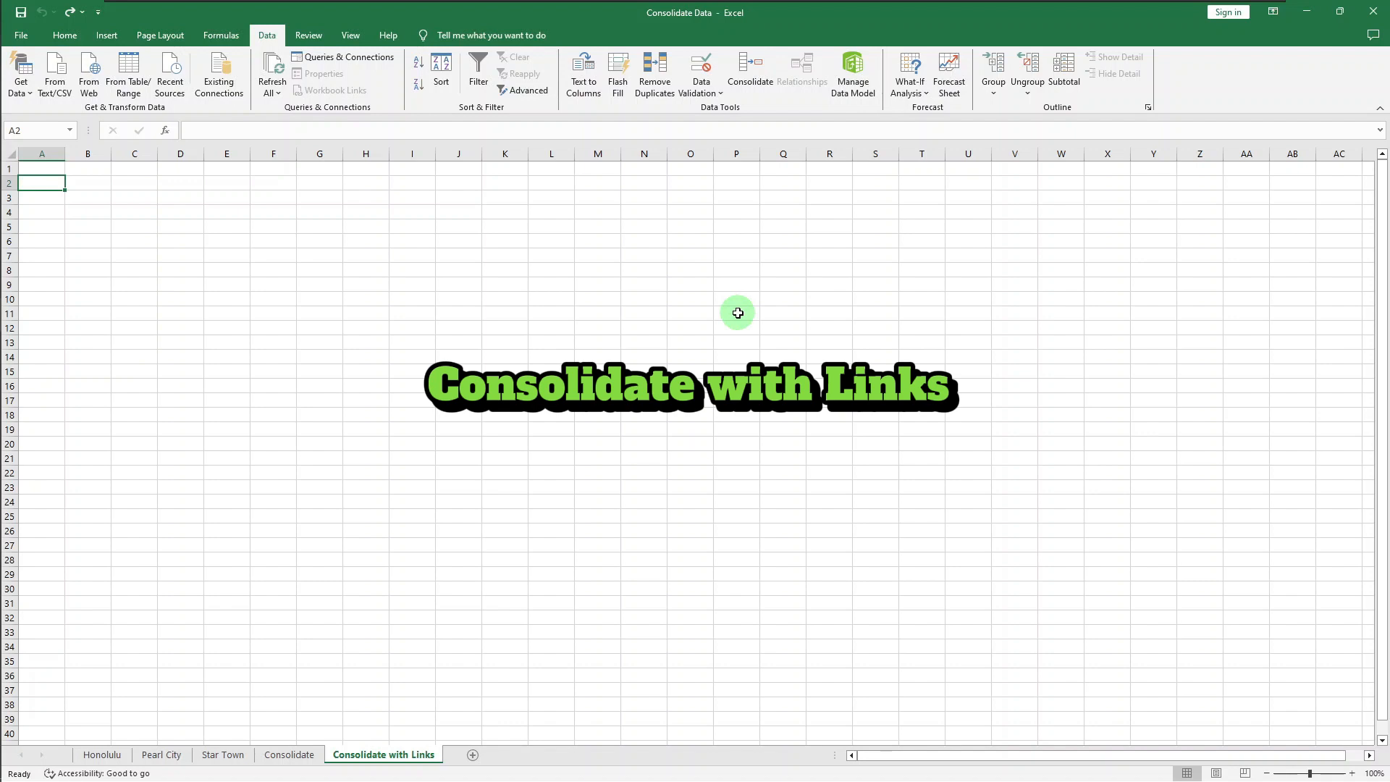
pyautogui.click(754, 89)
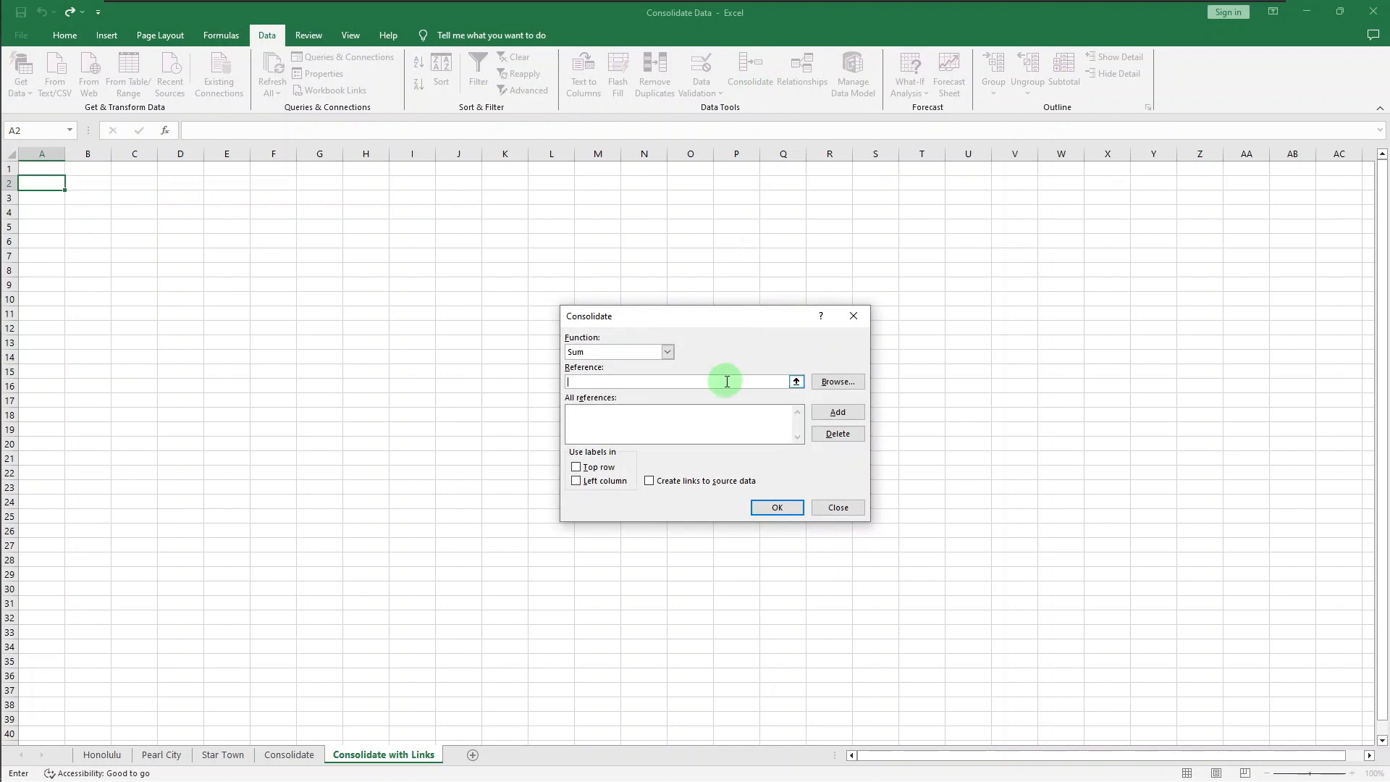
pyautogui.click(107, 755)
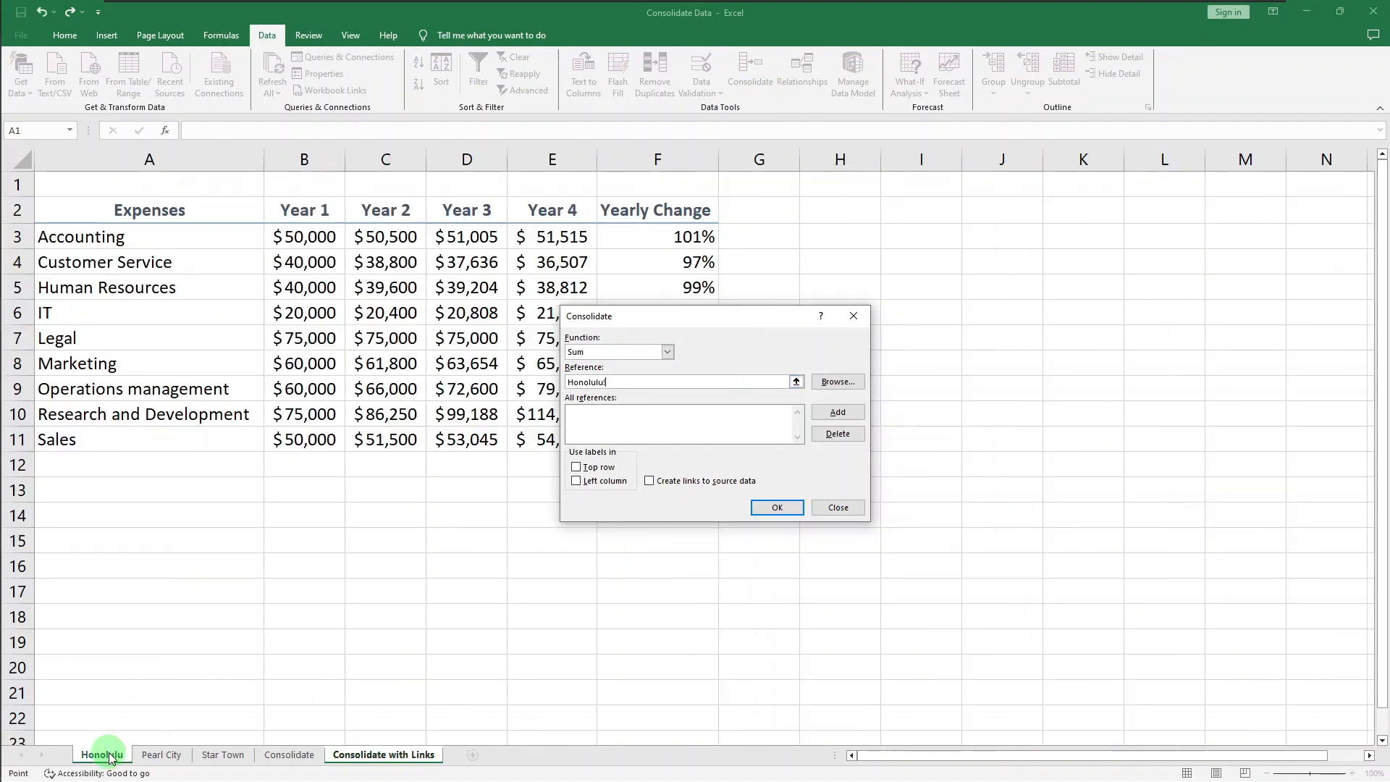
pyautogui.moveTo(132, 210); pyautogui.dragTo(547, 436)
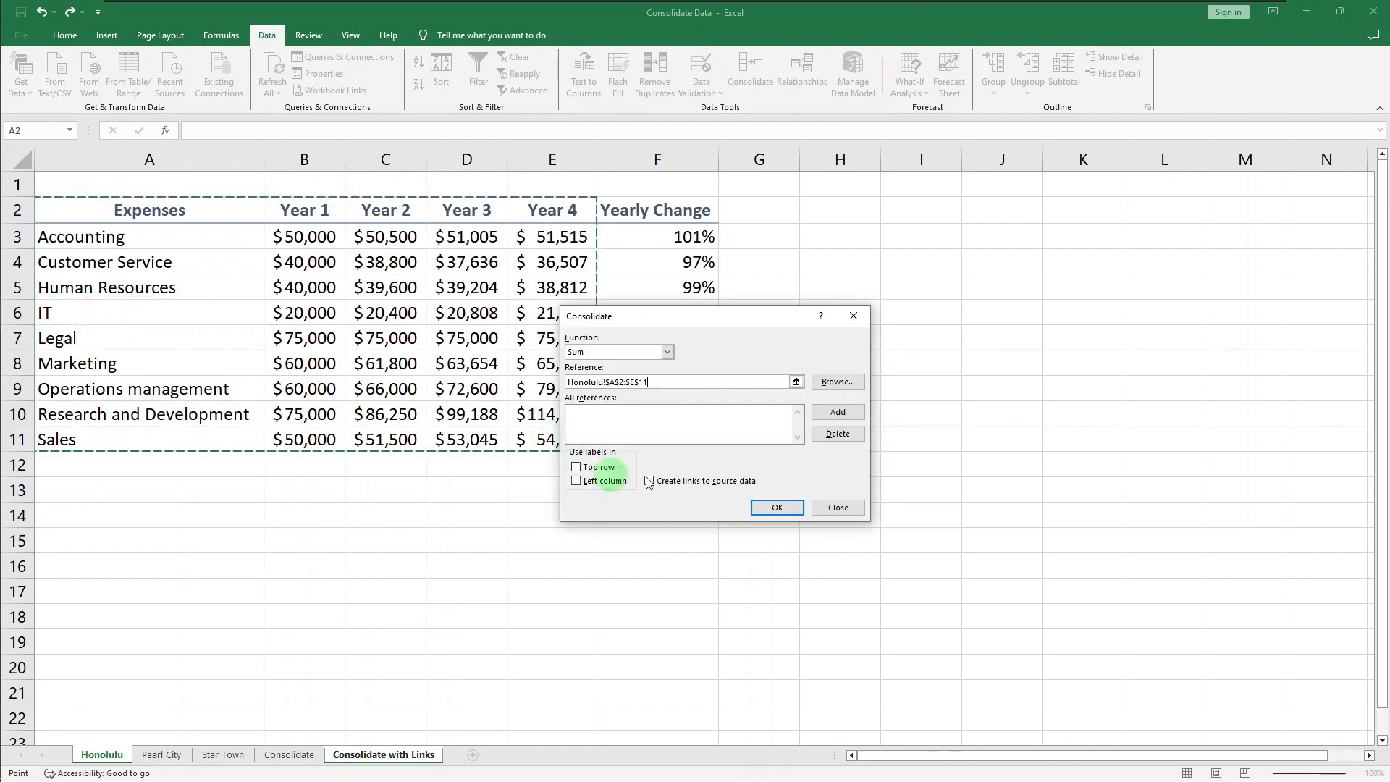
pyautogui.click(838, 412)
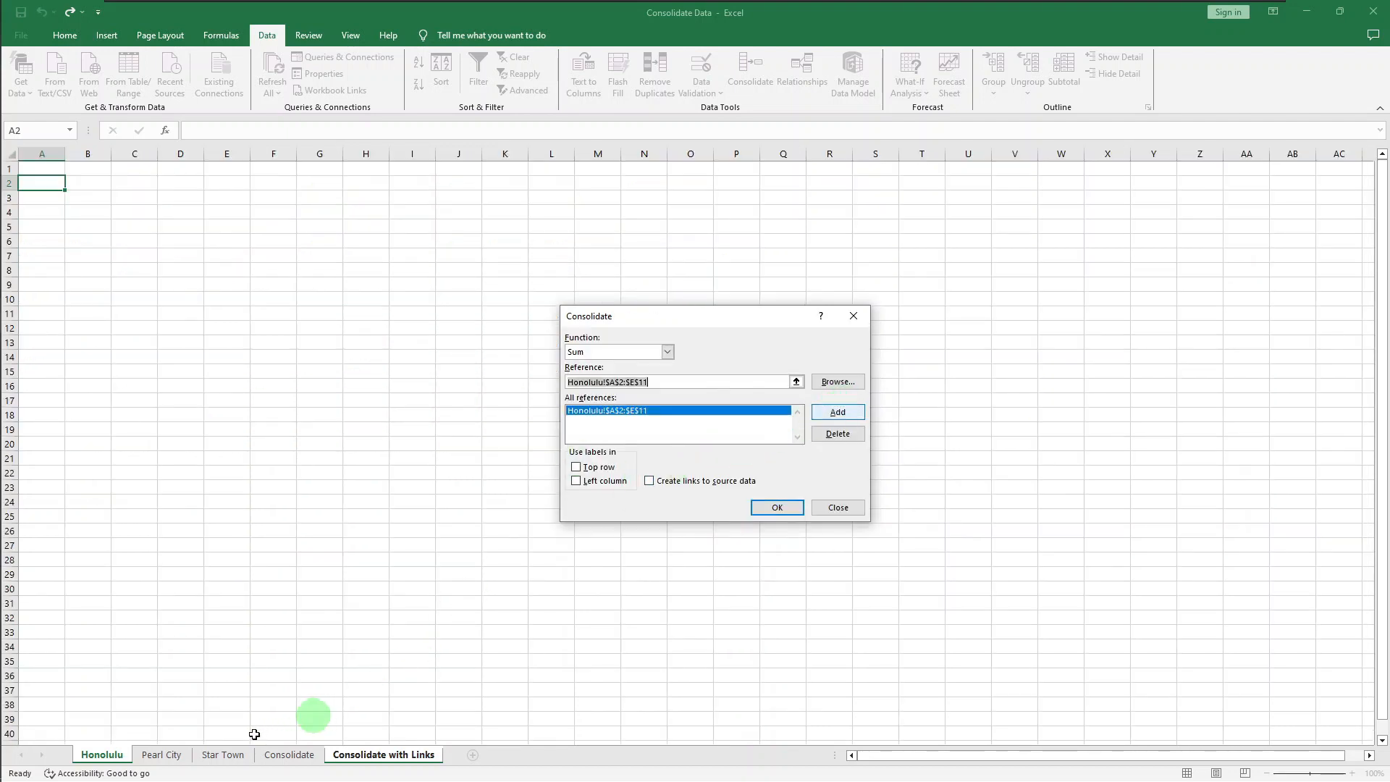
# - Add range A2:E11 of both the Pearl City and Star Town sheets as references for the linked consolidation
pyautogui.click(162, 754)
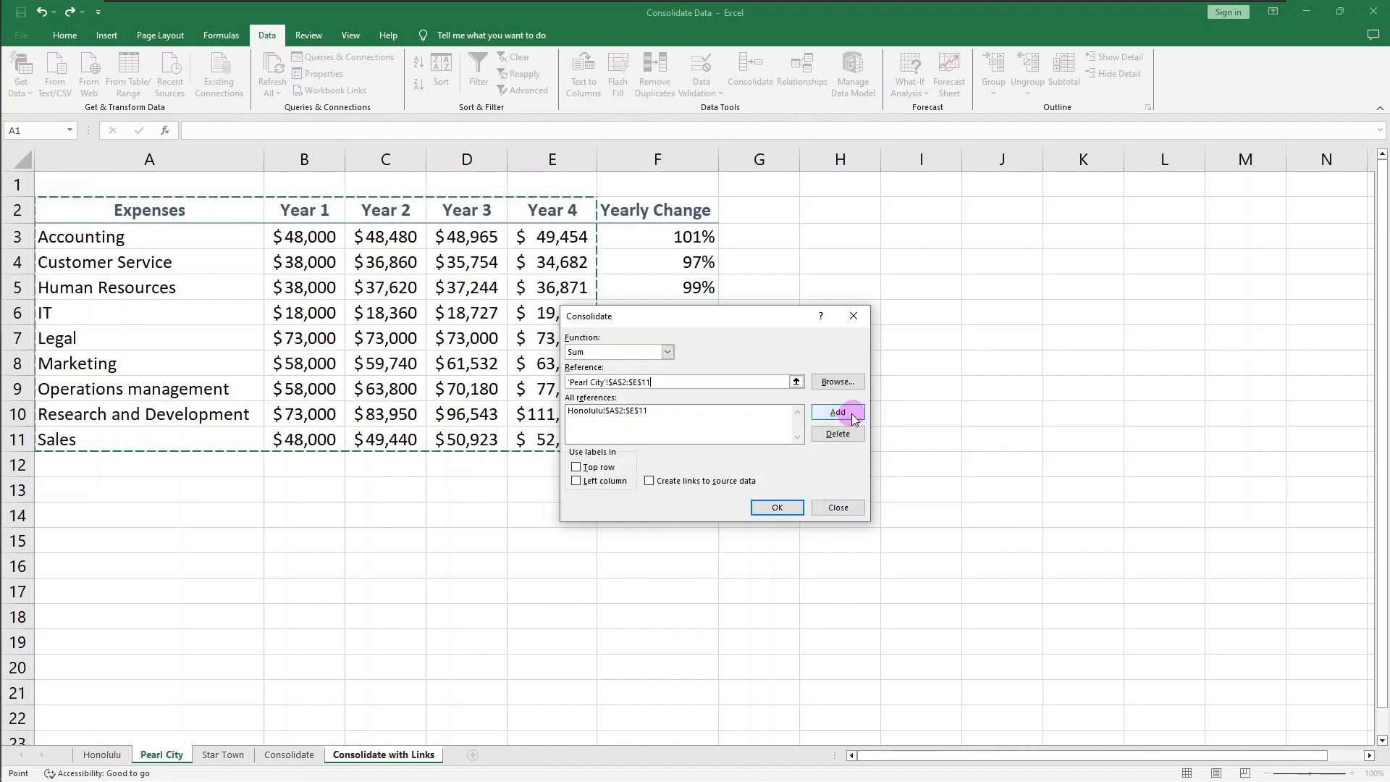
pyautogui.click(852, 418)
pyautogui.click(224, 755)
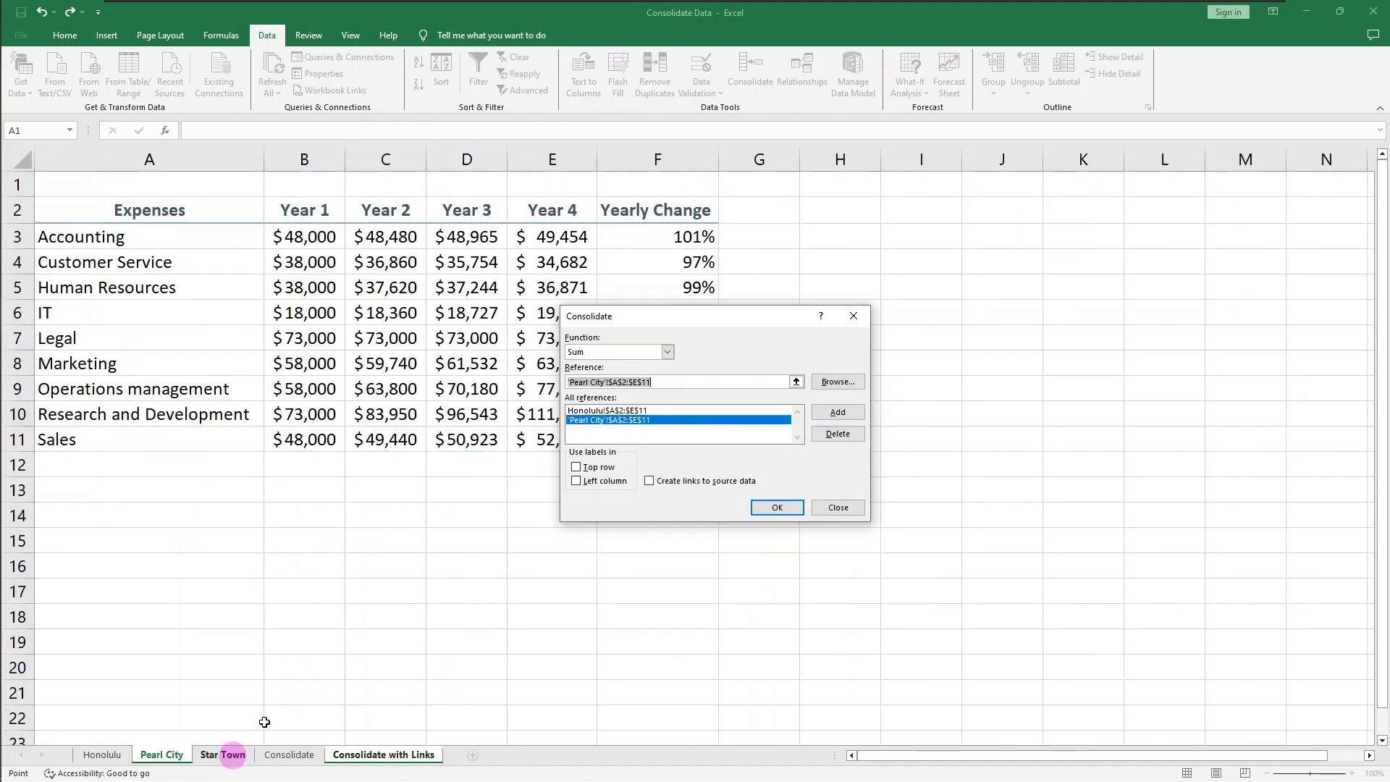
pyautogui.click(838, 412)
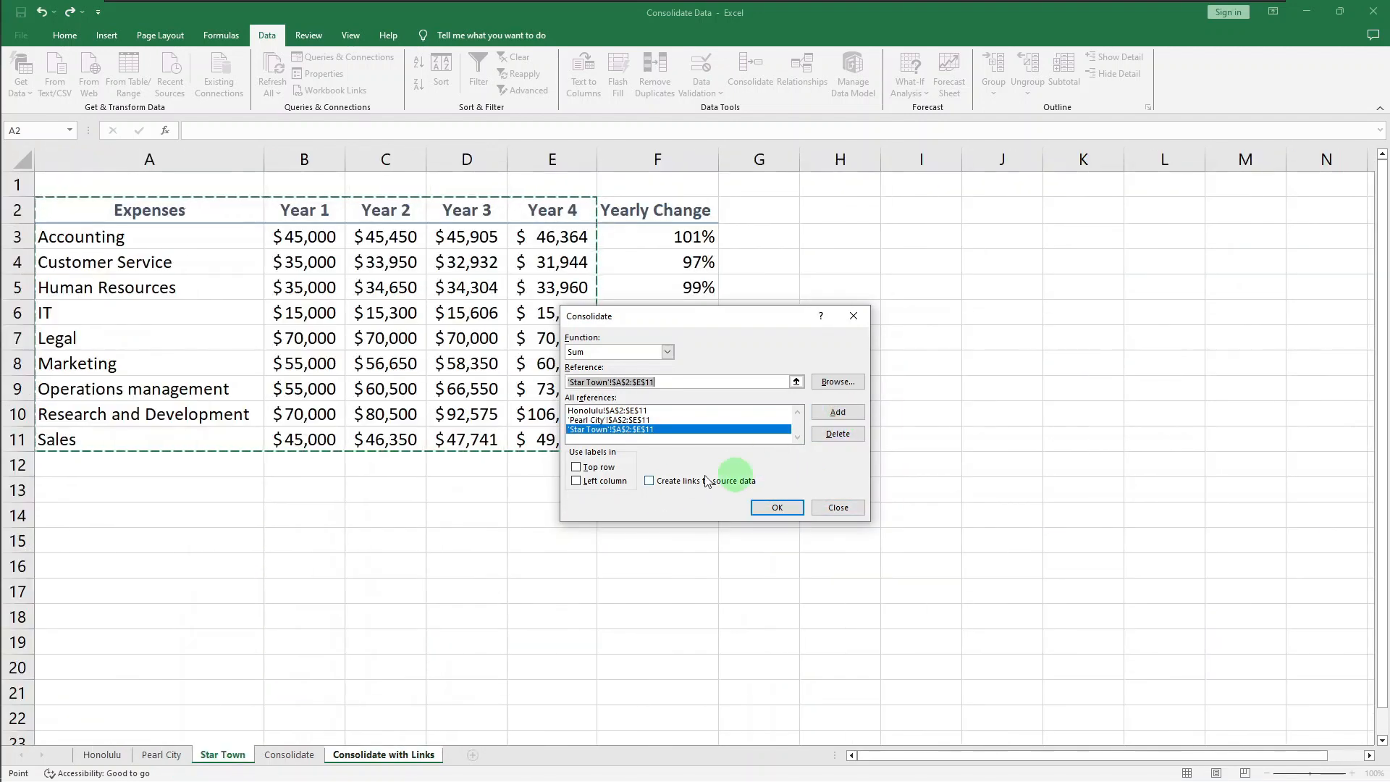
# - Run the consolidation with top row and left column labels and links to source data, and autofit columns A to F
pyautogui.click(591, 467)
pyautogui.click(605, 482)
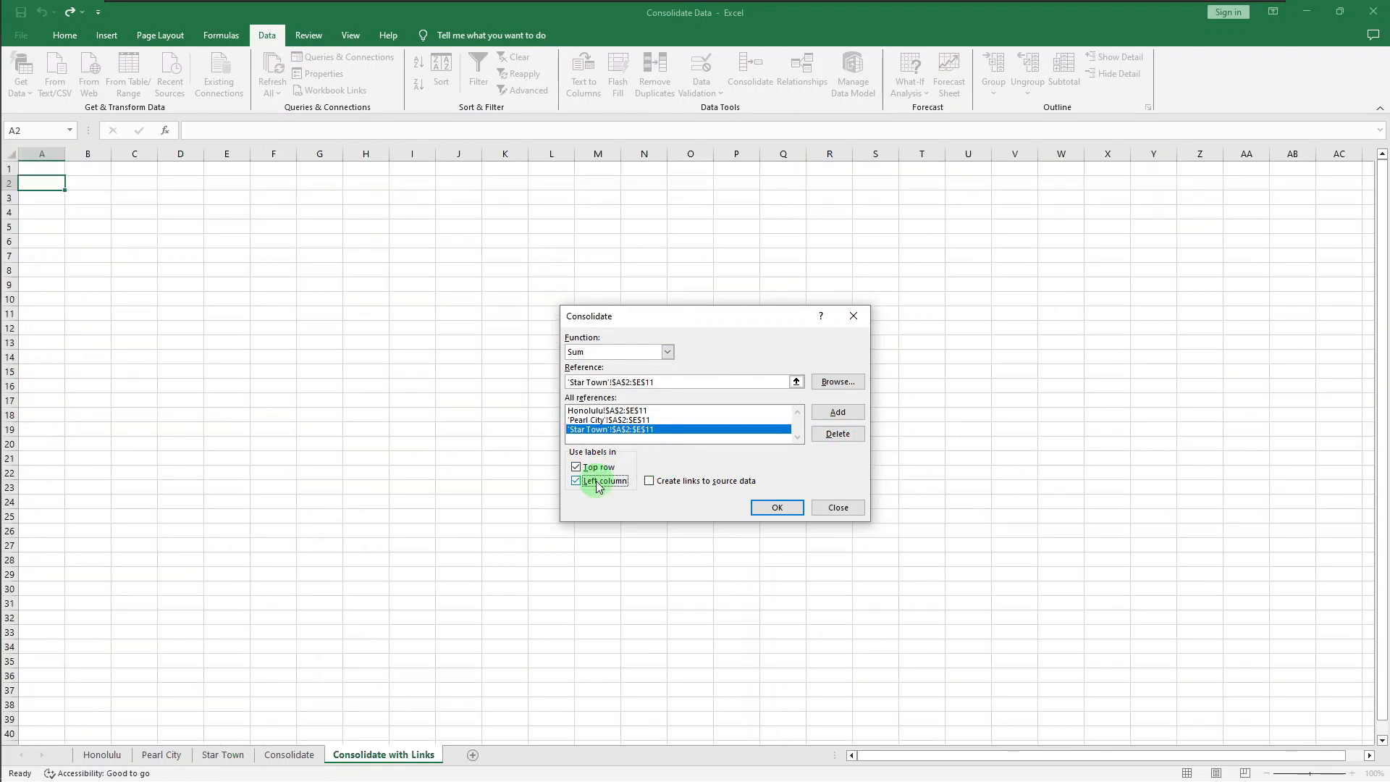
pyautogui.click(653, 483)
pyautogui.click(773, 508)
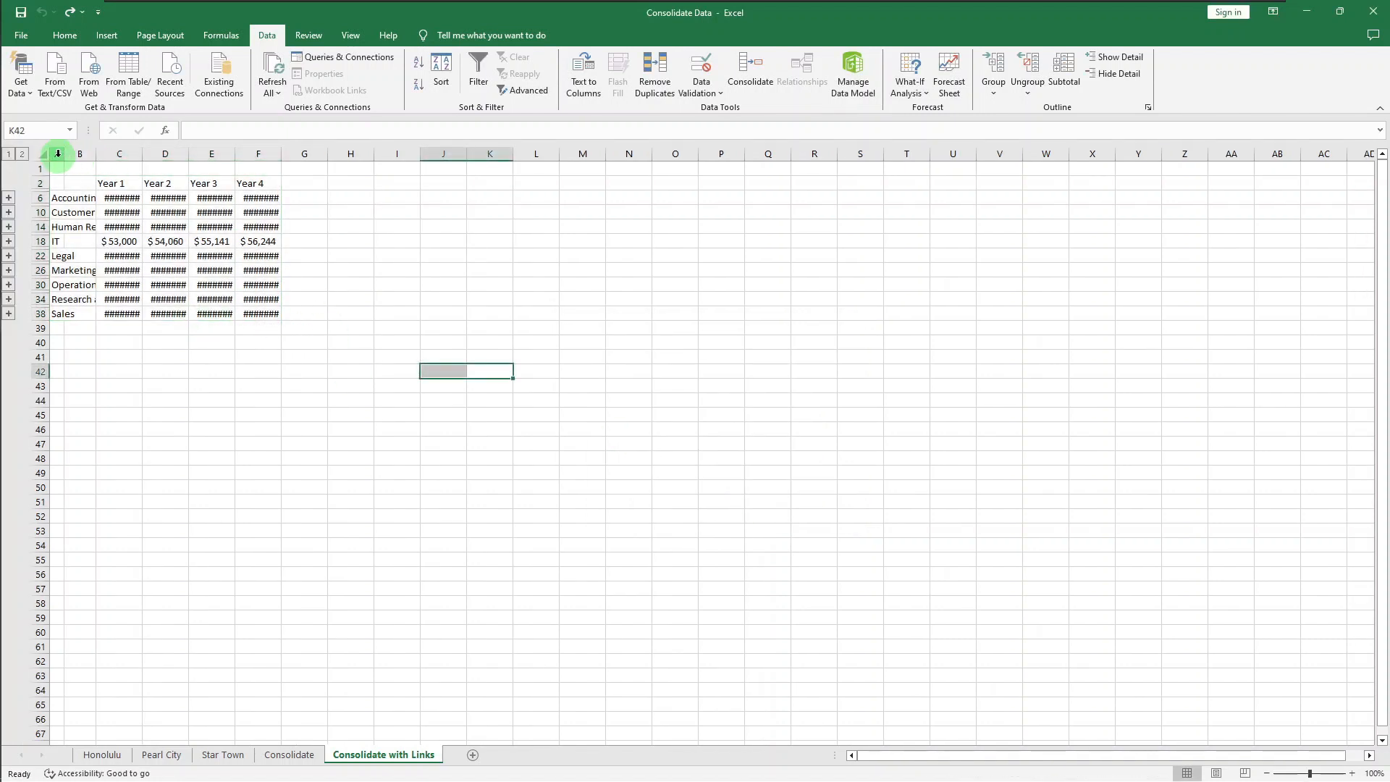
pyautogui.moveTo(57, 153); pyautogui.dragTo(290, 152)
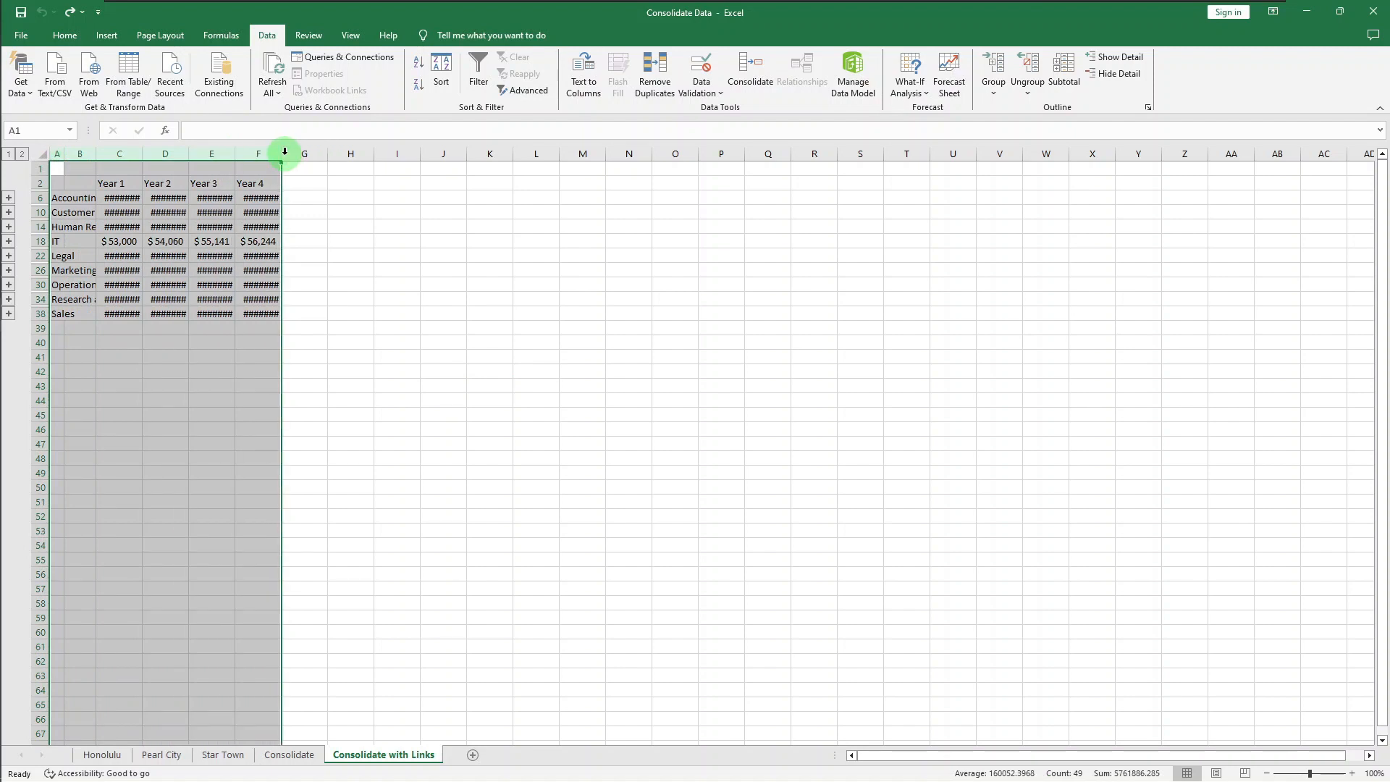
pyautogui.doubleClick(281, 152)
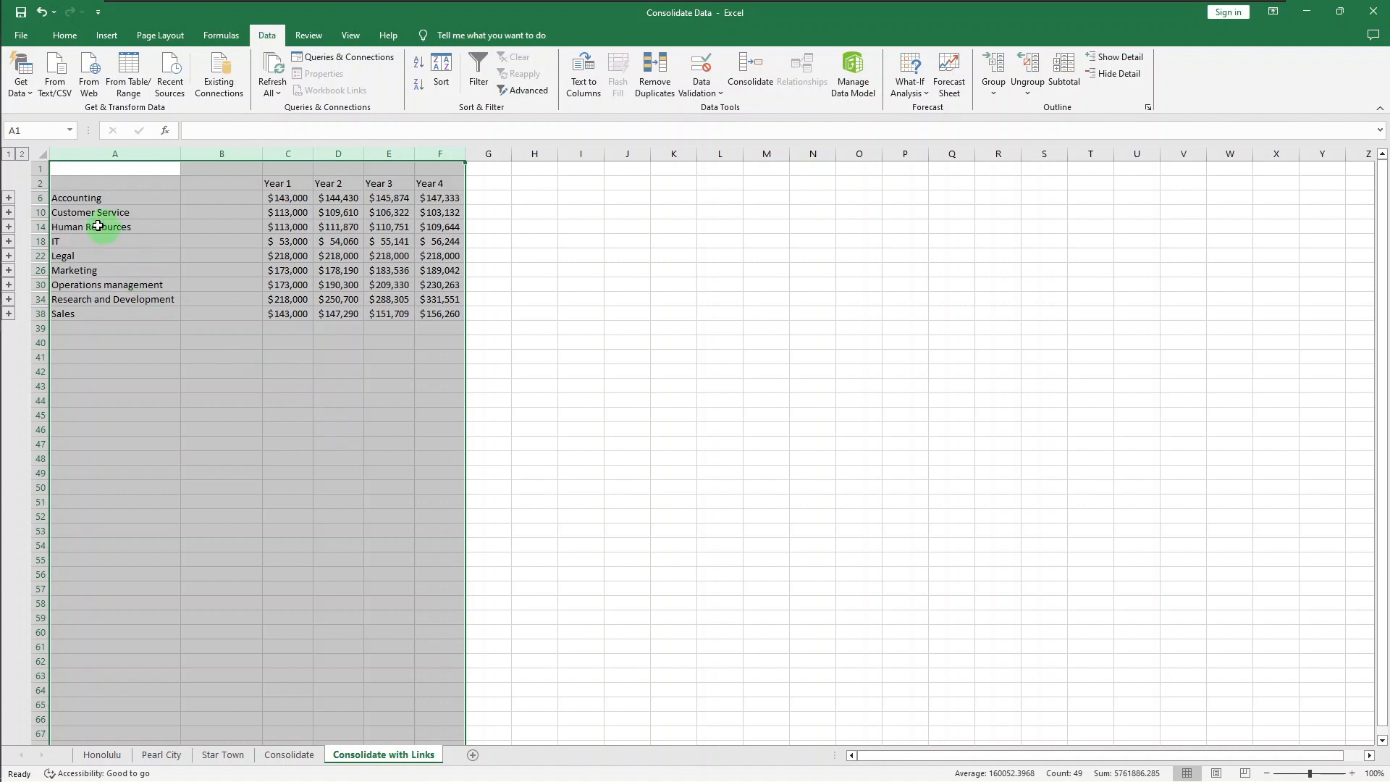
# - Expand the Accounting group and inspect the source link behind its first Year 1 detail value in C3
pyautogui.click(9, 199)
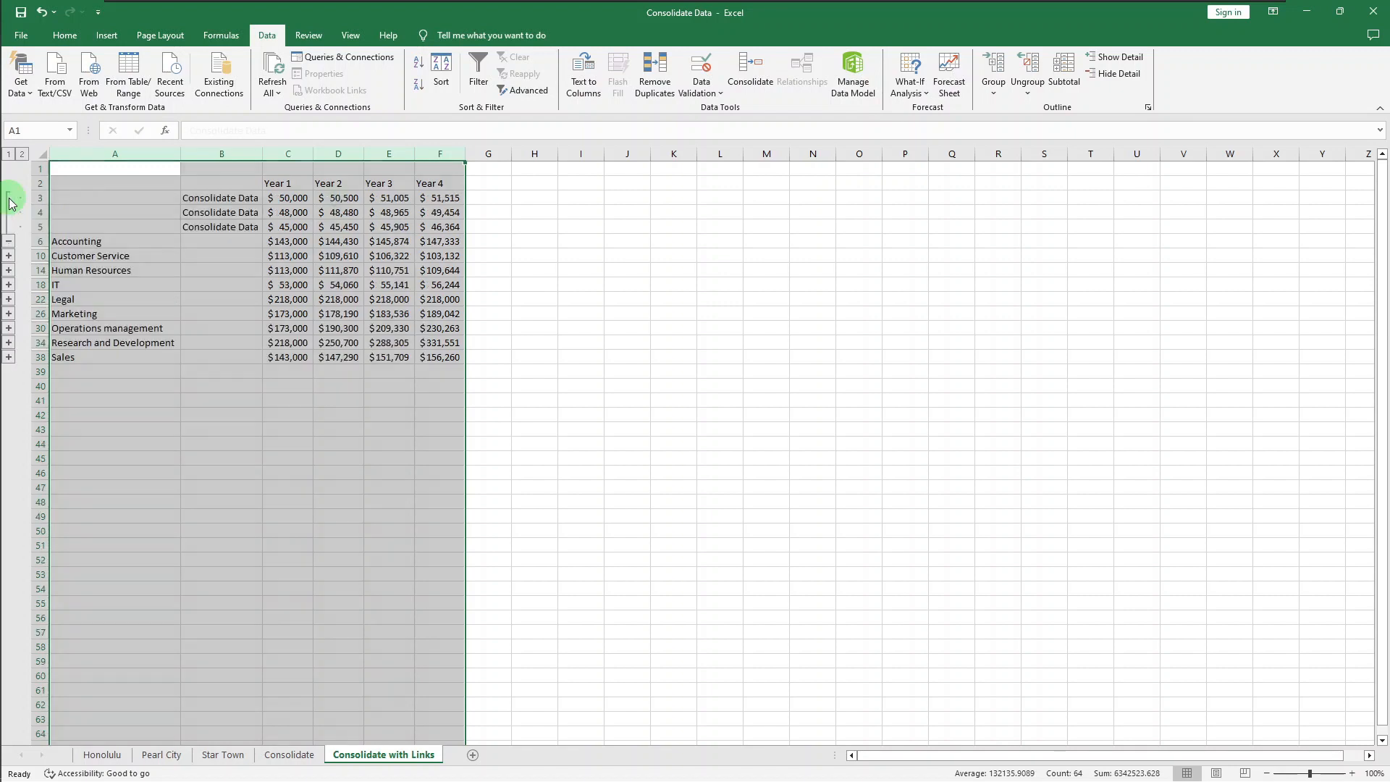
pyautogui.click(221, 212)
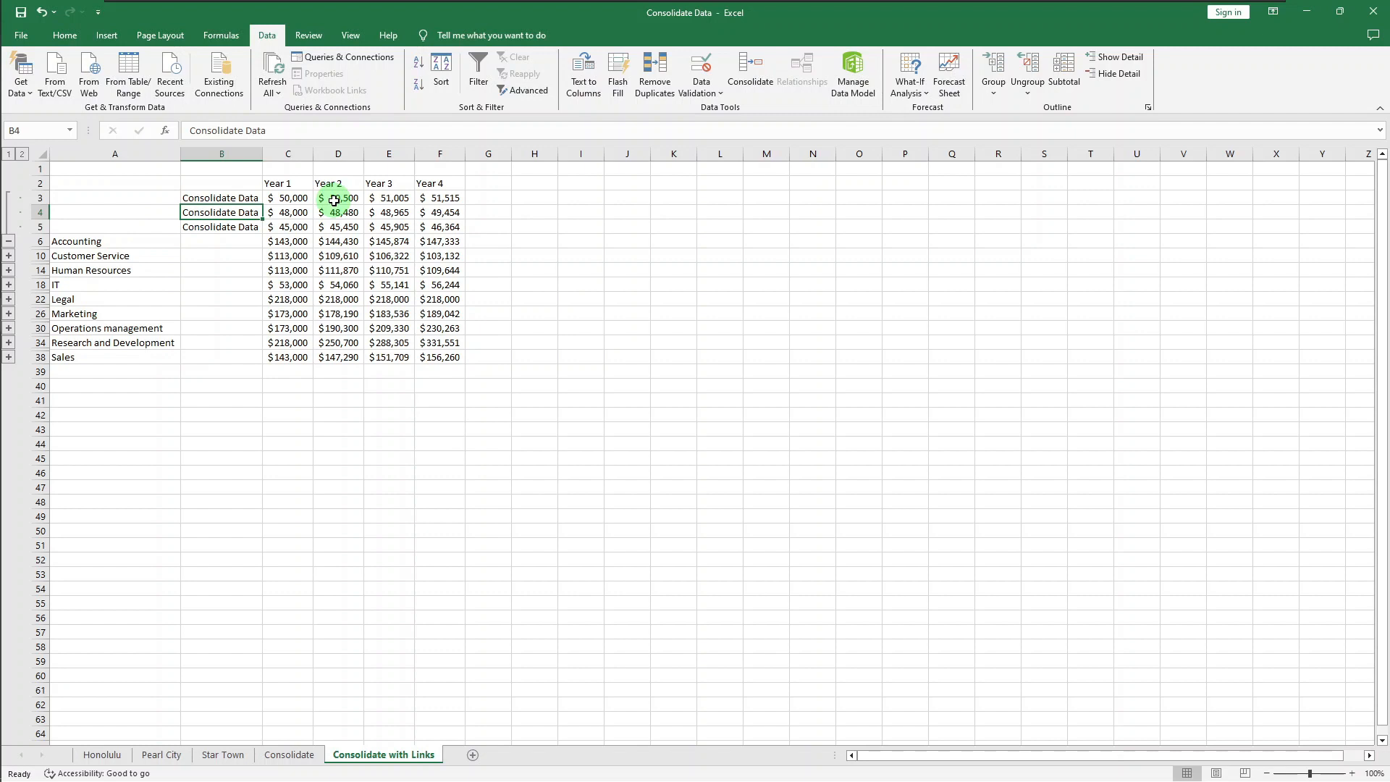
pyautogui.click(305, 205)
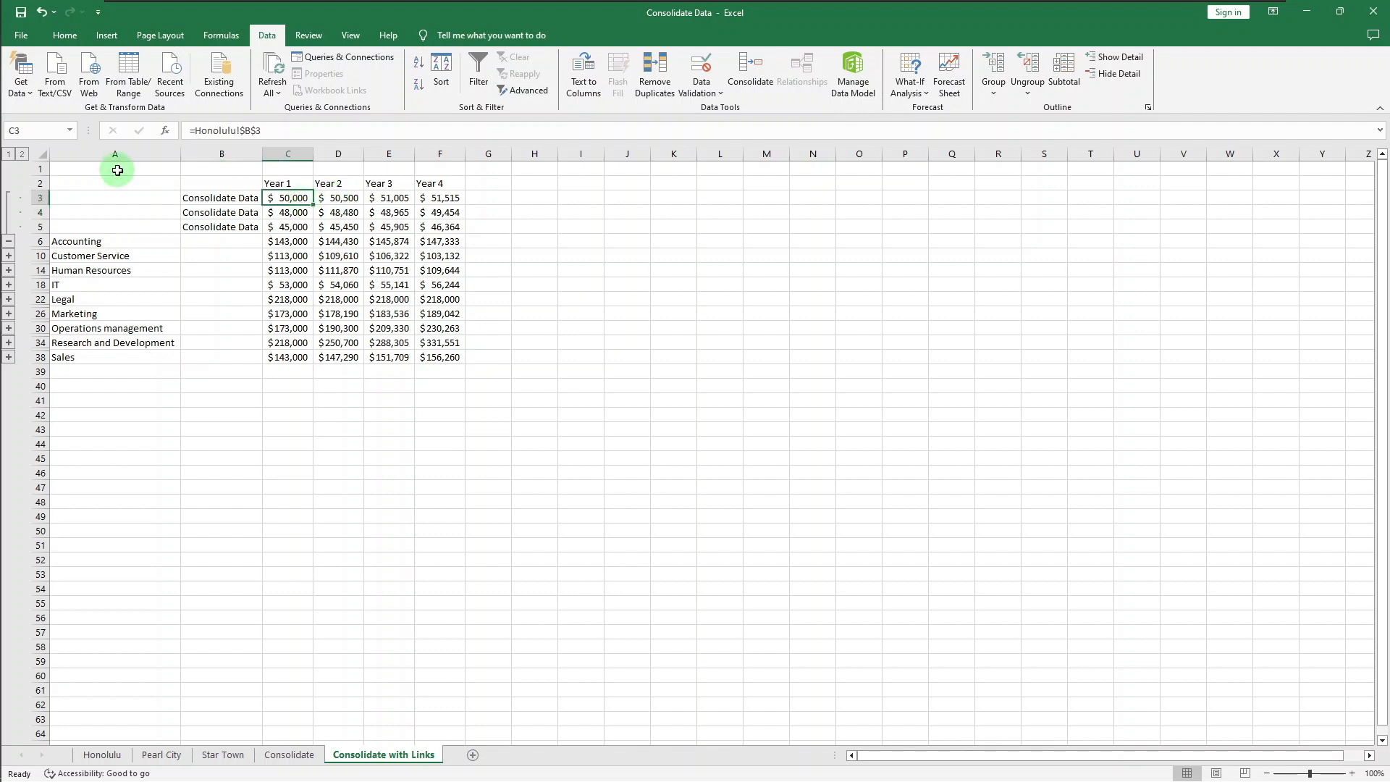
# - Expand every department group on the linked summary sheet, switching once to totals only and back to full detail
pyautogui.click(23, 154)
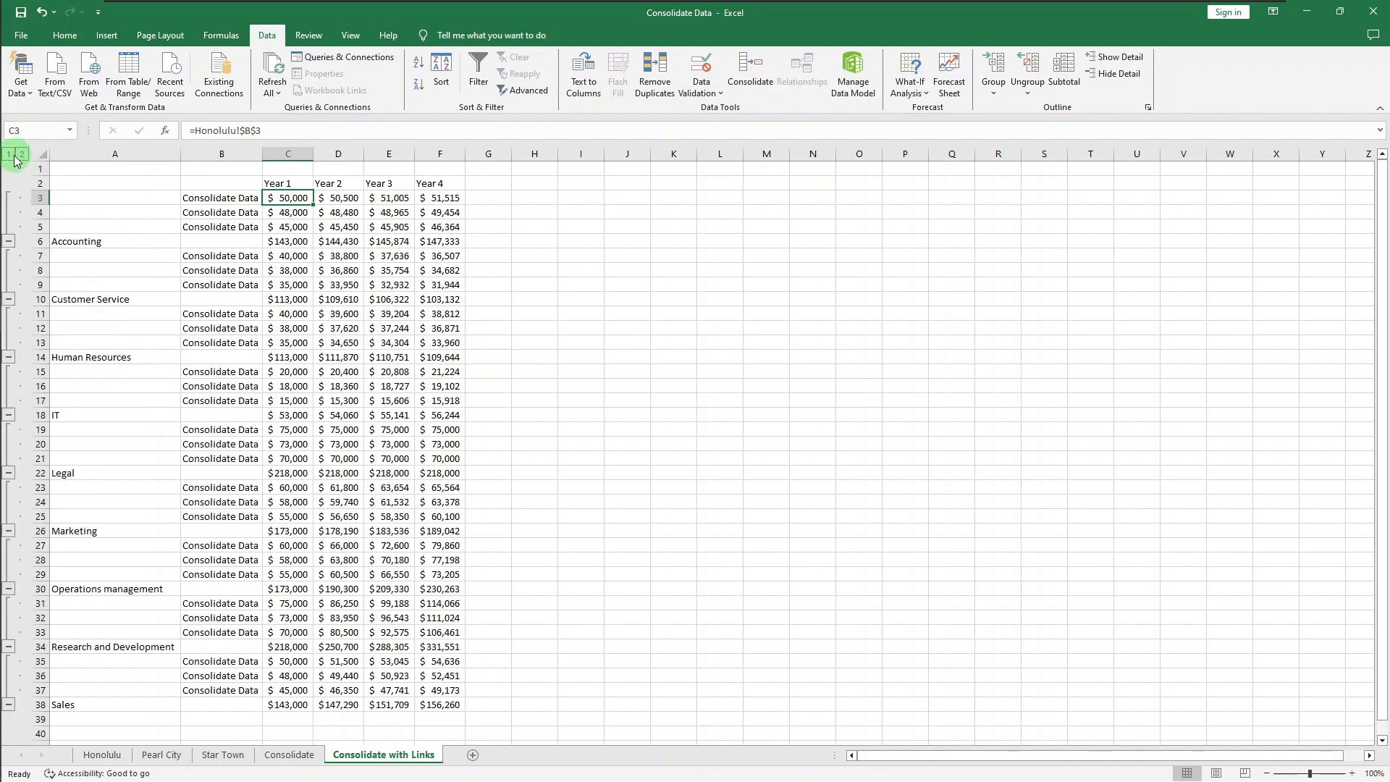
pyautogui.click(9, 154)
pyautogui.click(22, 155)
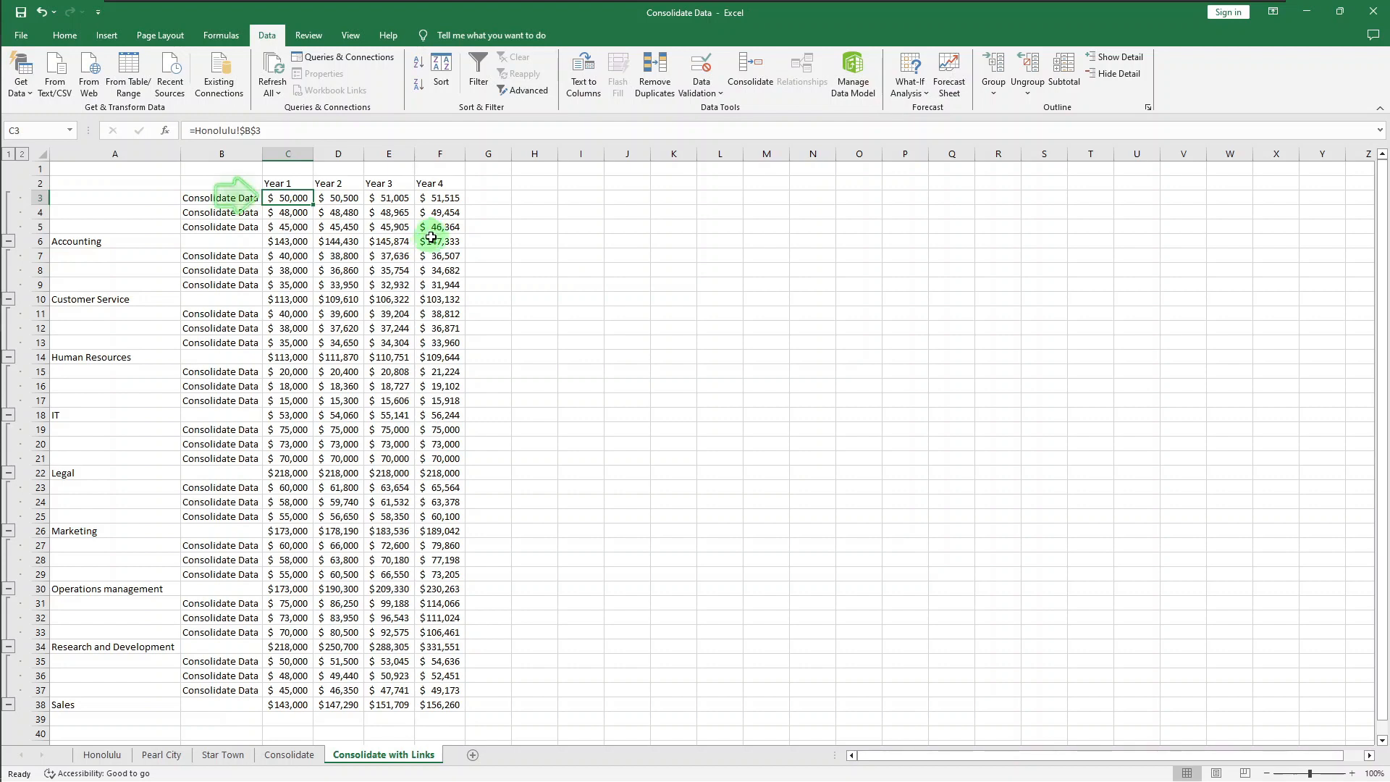
# - Set Honolulu's Year 1 Accounting expense in B3 to 51,000 and return to the Consolidate with Links sheet
pyautogui.click(102, 754)
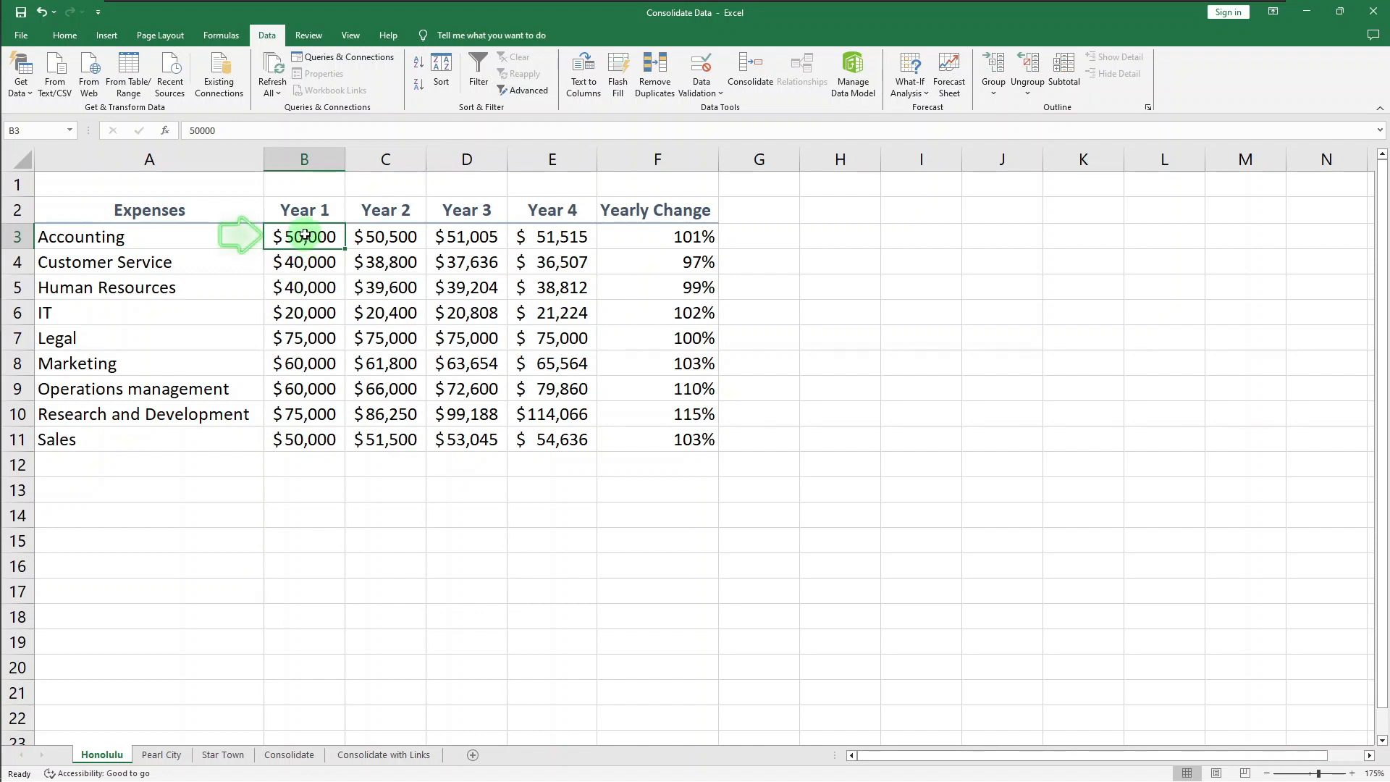
pyautogui.write('51')
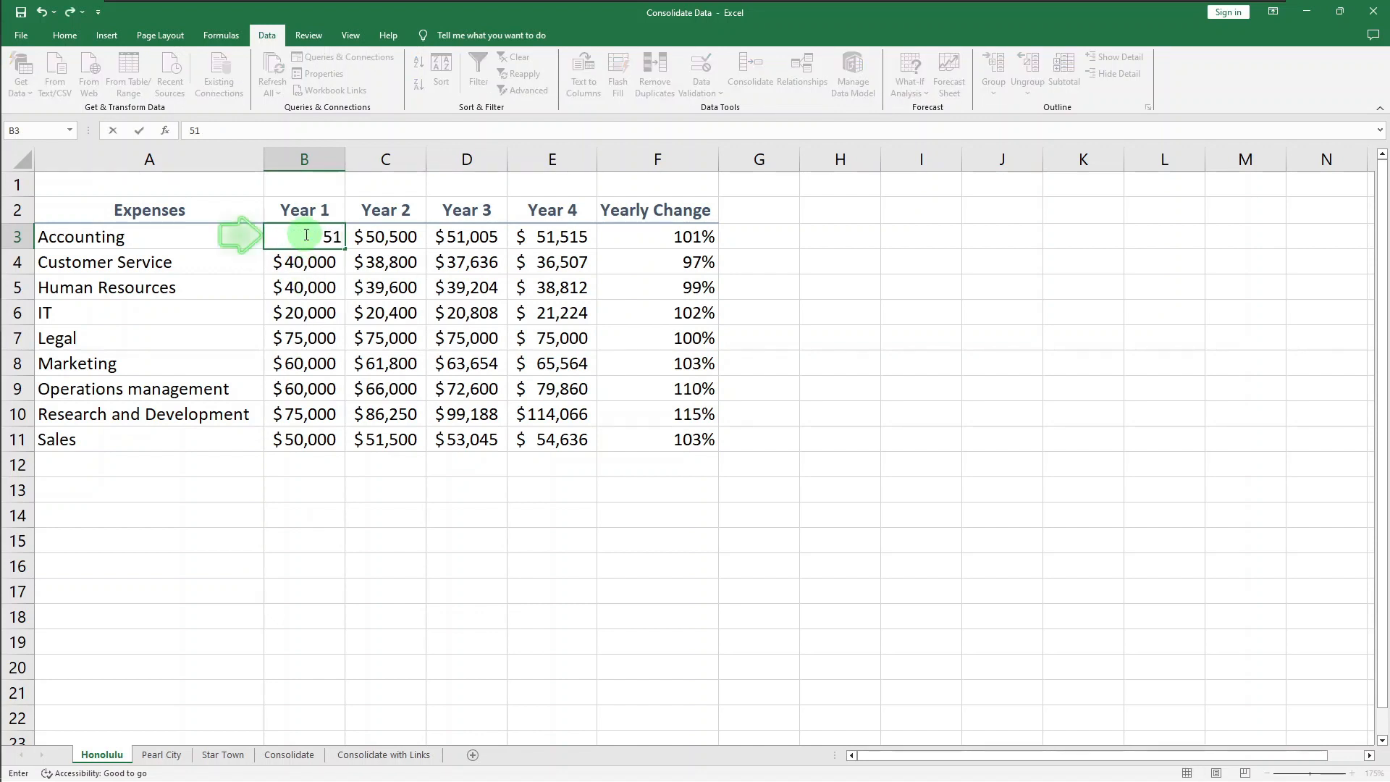
pyautogui.write(',00000')
pyautogui.press('Return')
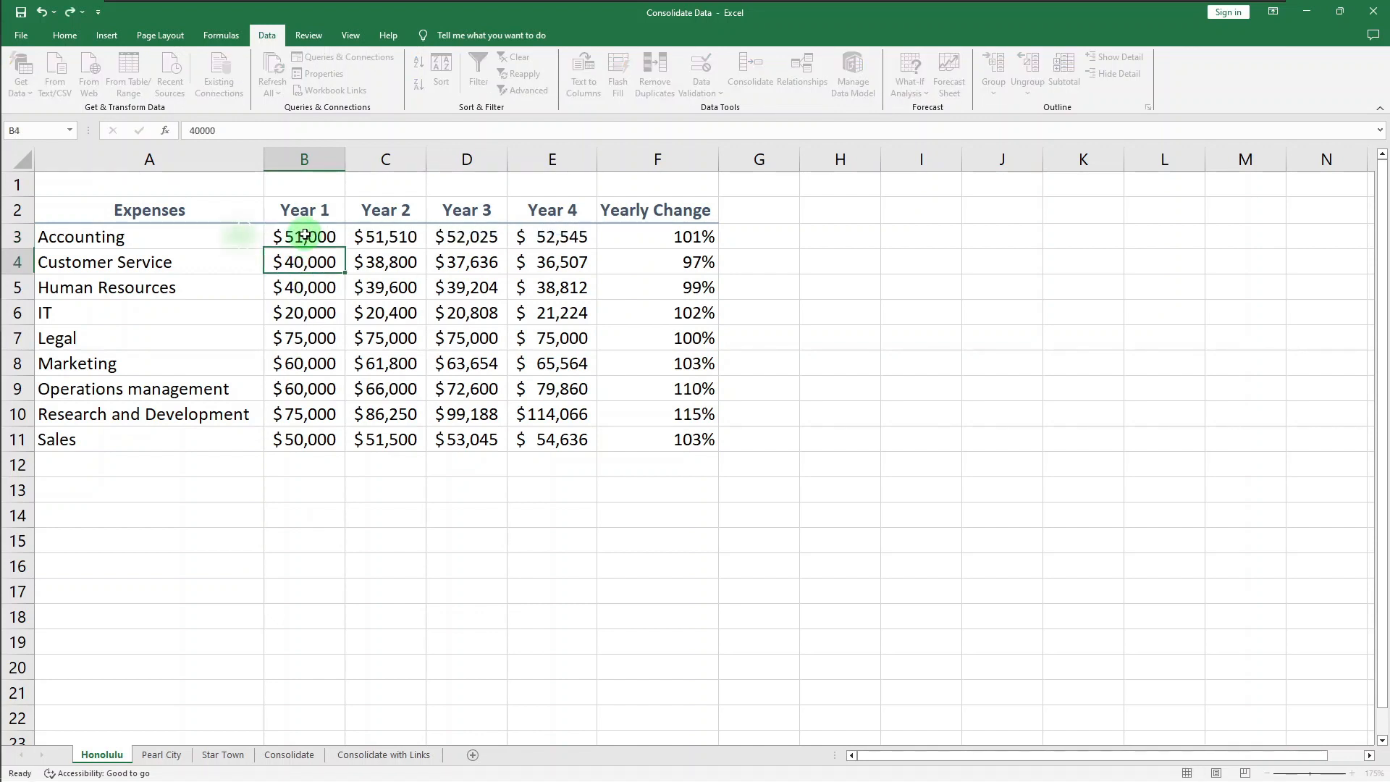
pyautogui.click(391, 756)
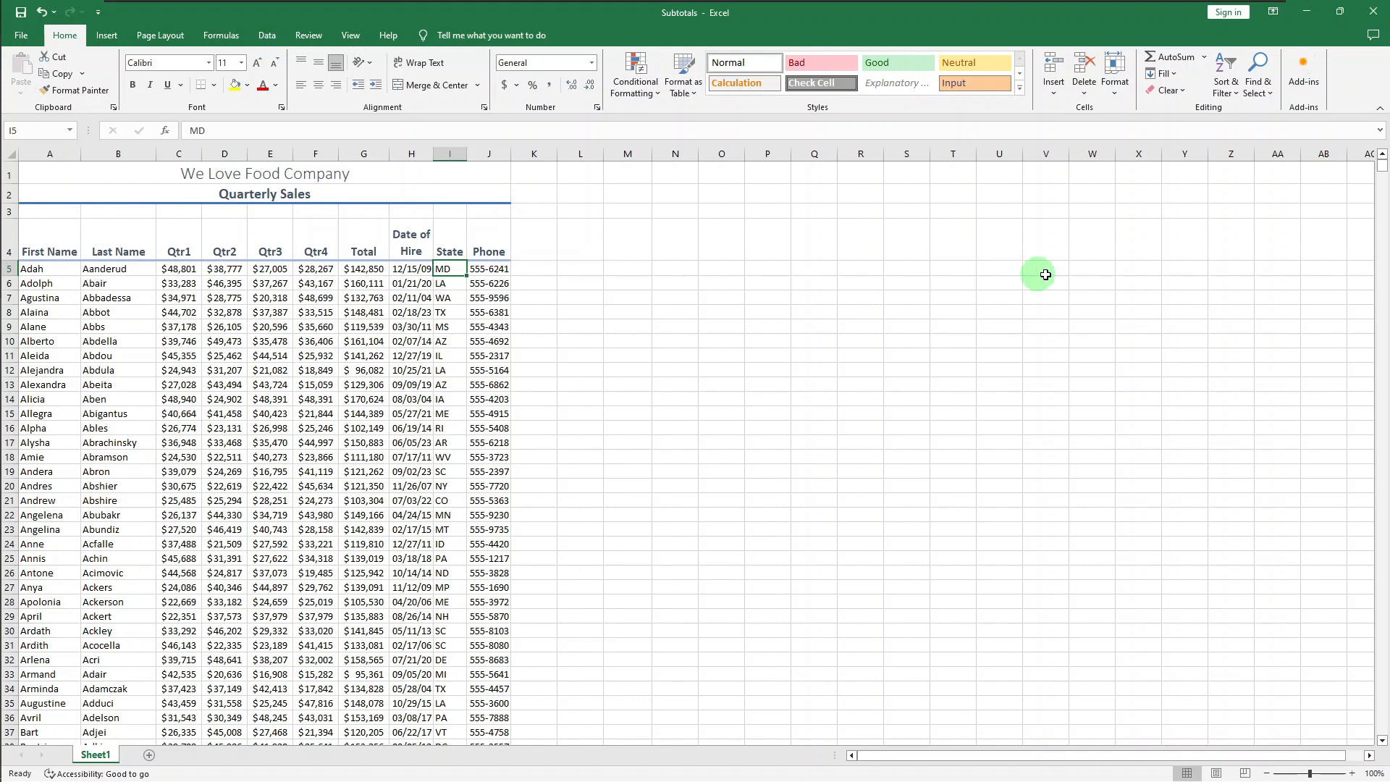
# - Sort the Quarterly Sales list in the Subtotals workbook by State, with Last Name as second level, both A to Z
pyautogui.click(1230, 93)
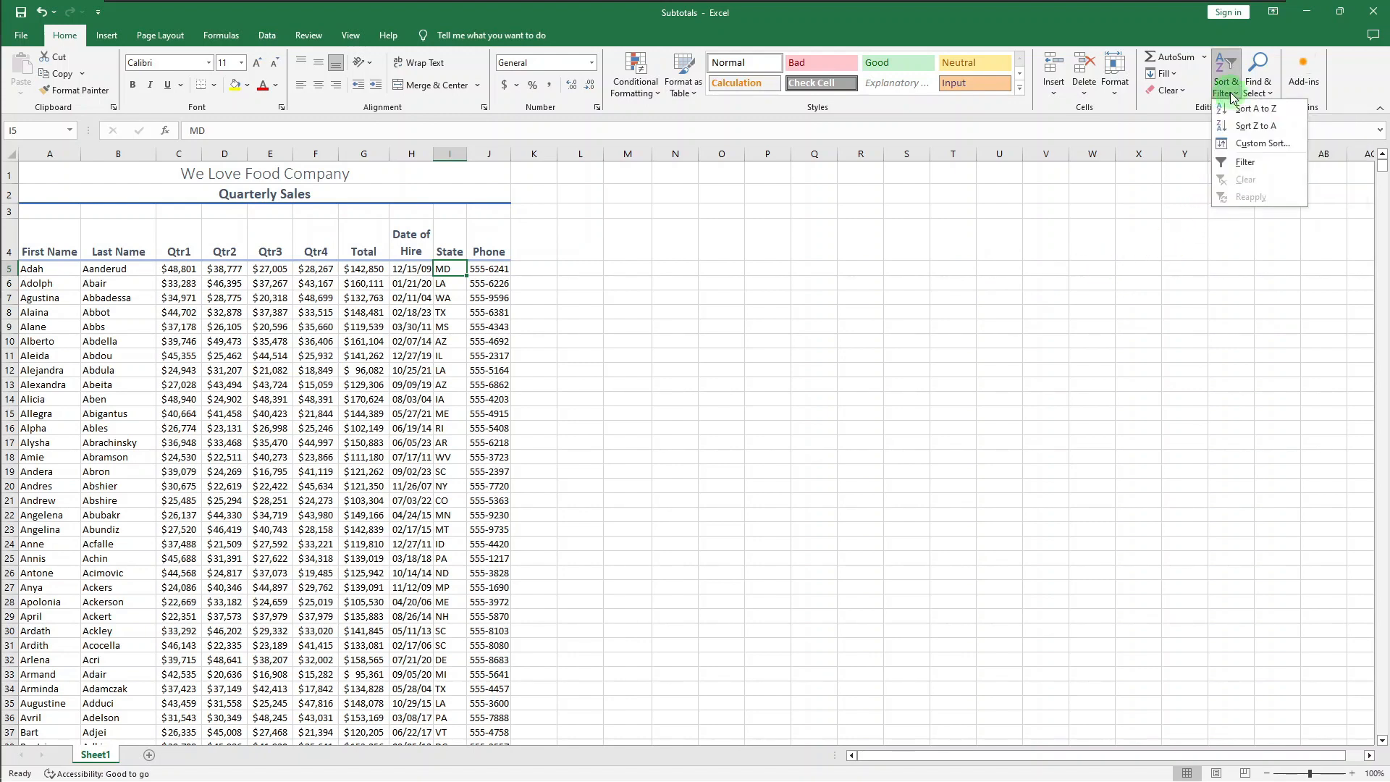
pyautogui.click(1245, 143)
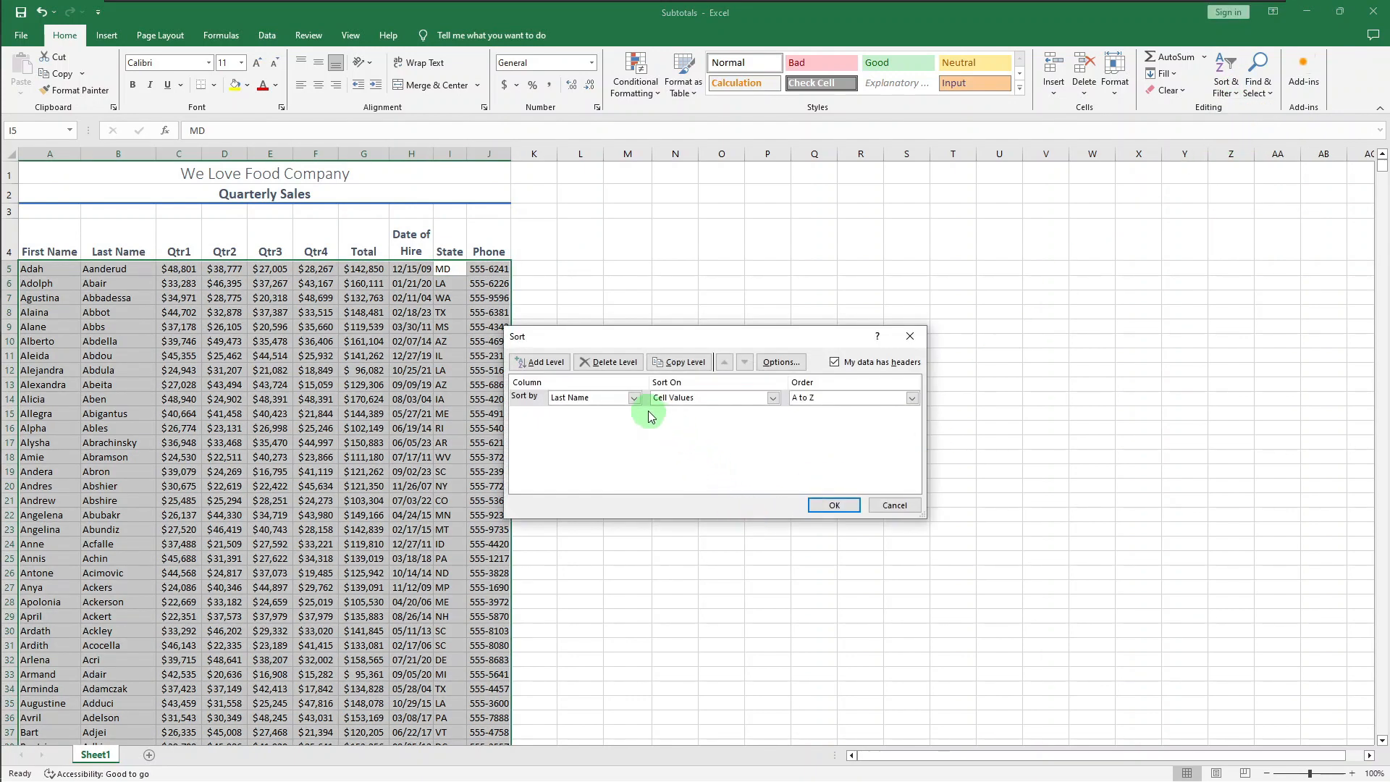
pyautogui.click(637, 405)
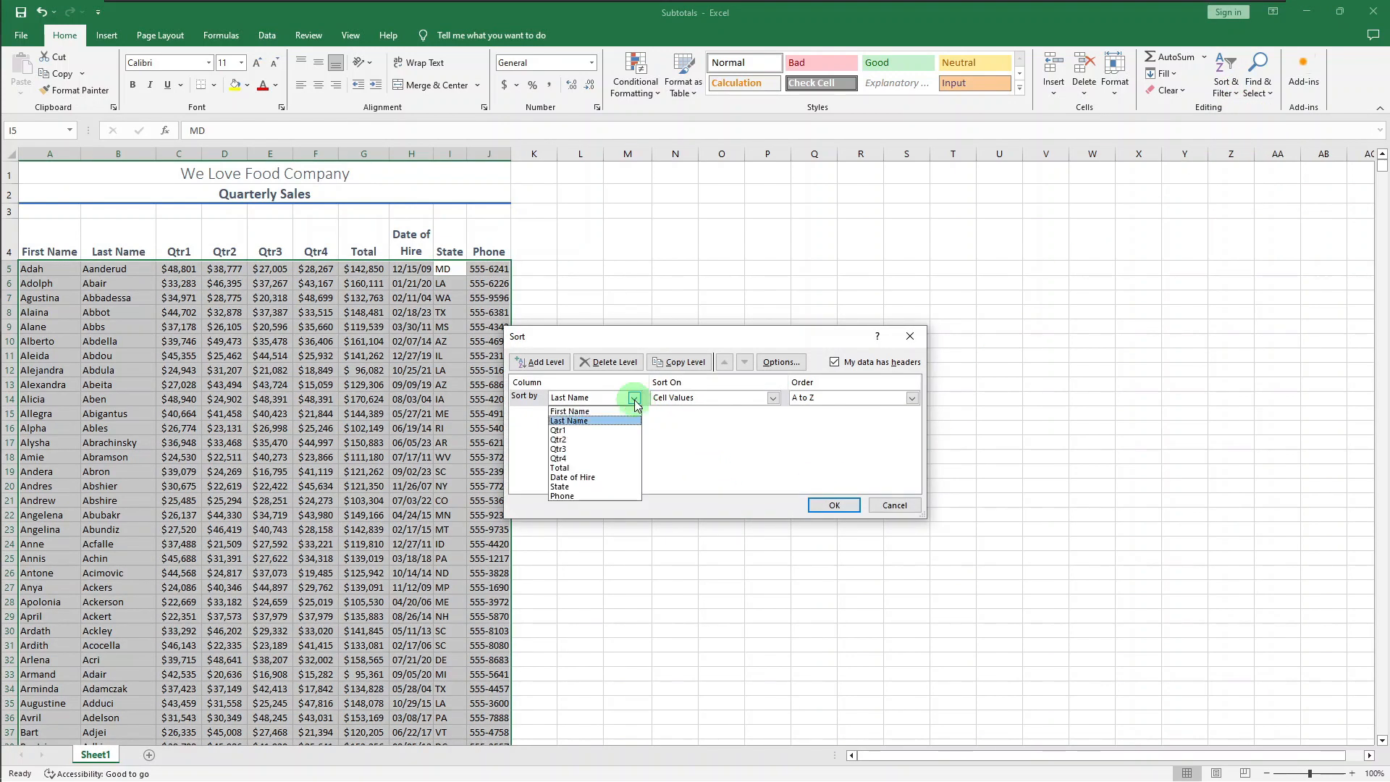
pyautogui.click(601, 486)
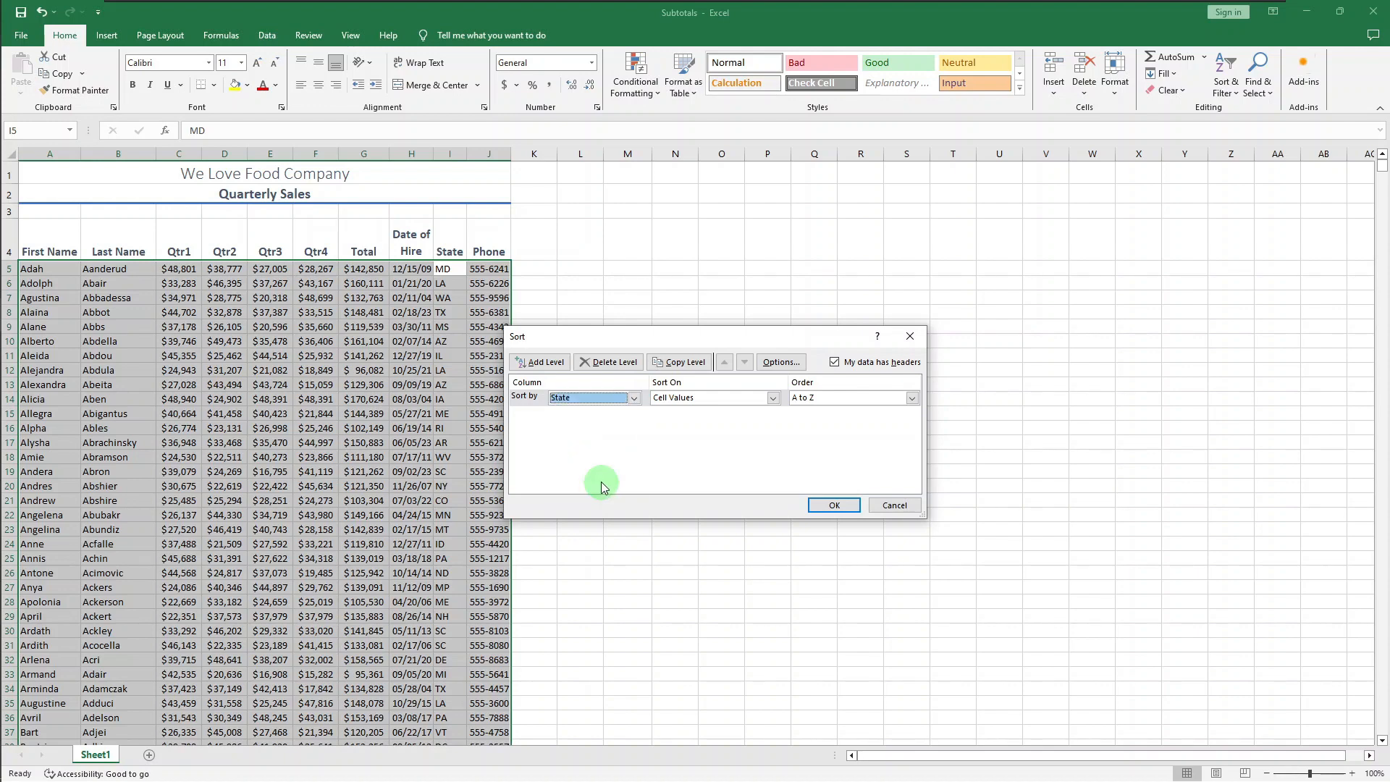
pyautogui.click(555, 369)
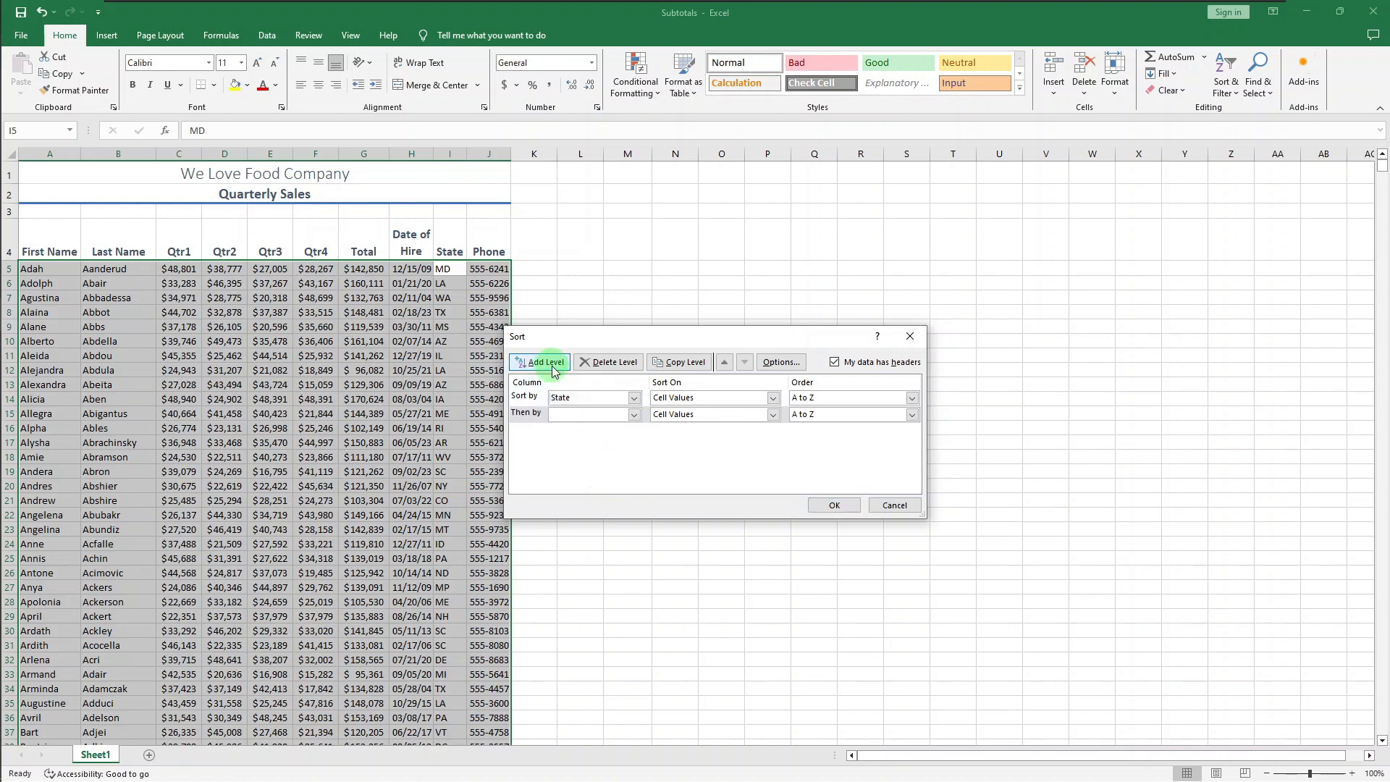
pyautogui.click(633, 414)
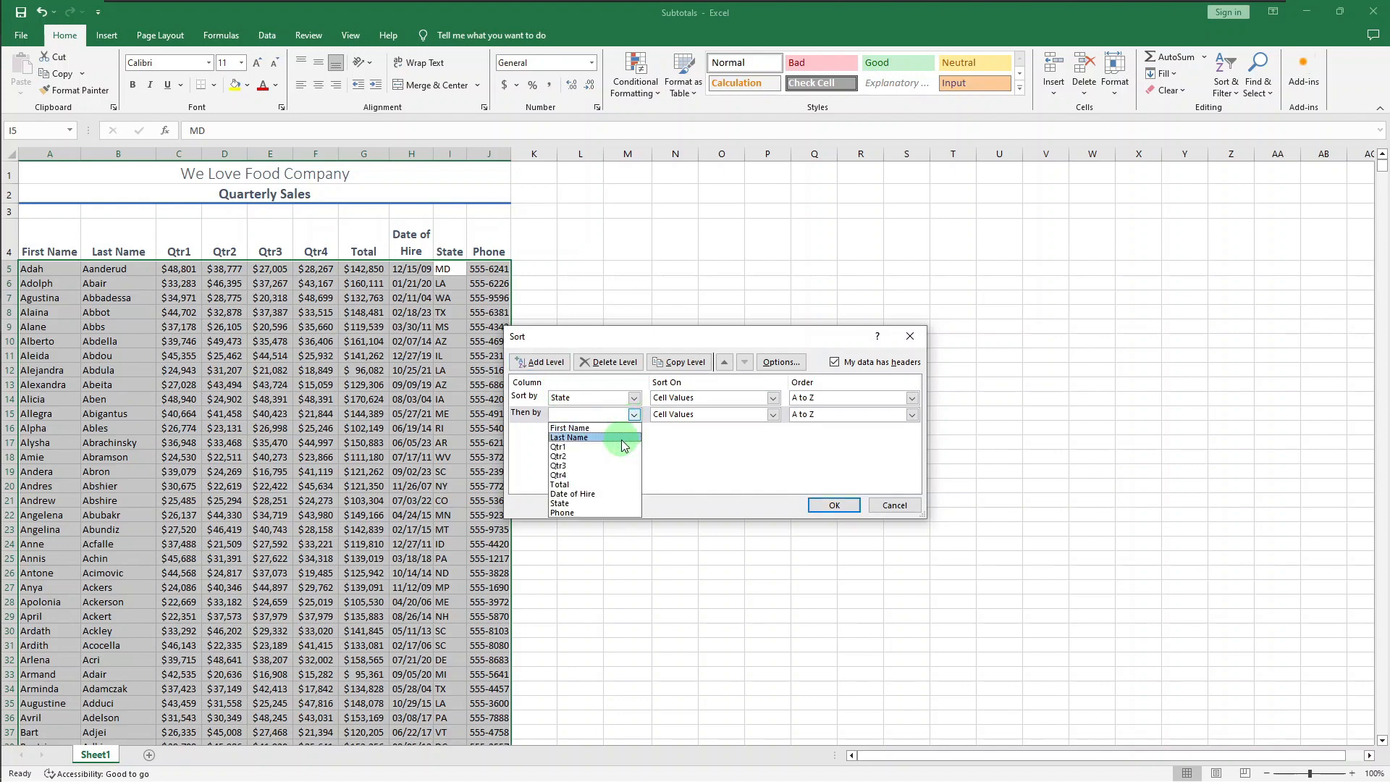
pyautogui.click(623, 437)
pyautogui.click(833, 505)
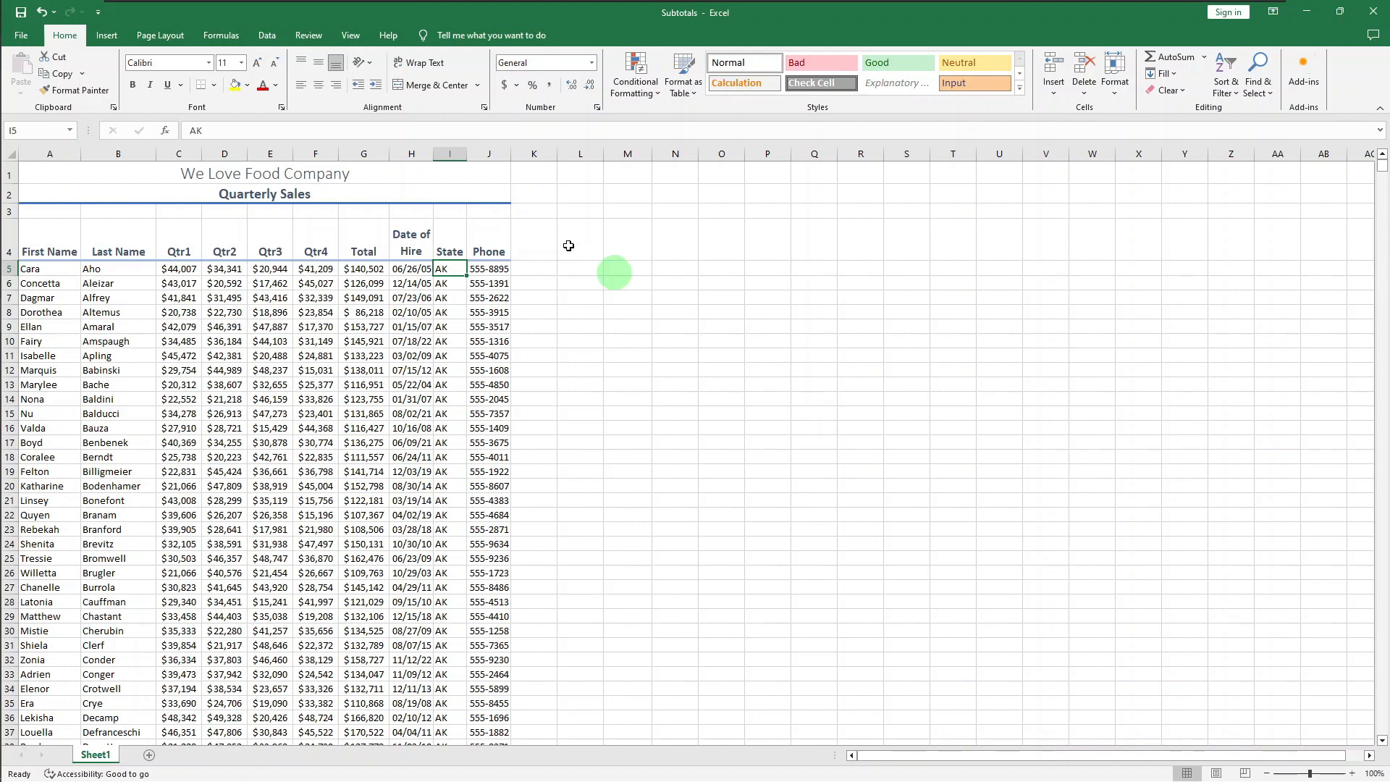
# - Start a subtotal on the sales list, grouped at each change in State and using the Sum function
pyautogui.click(270, 41)
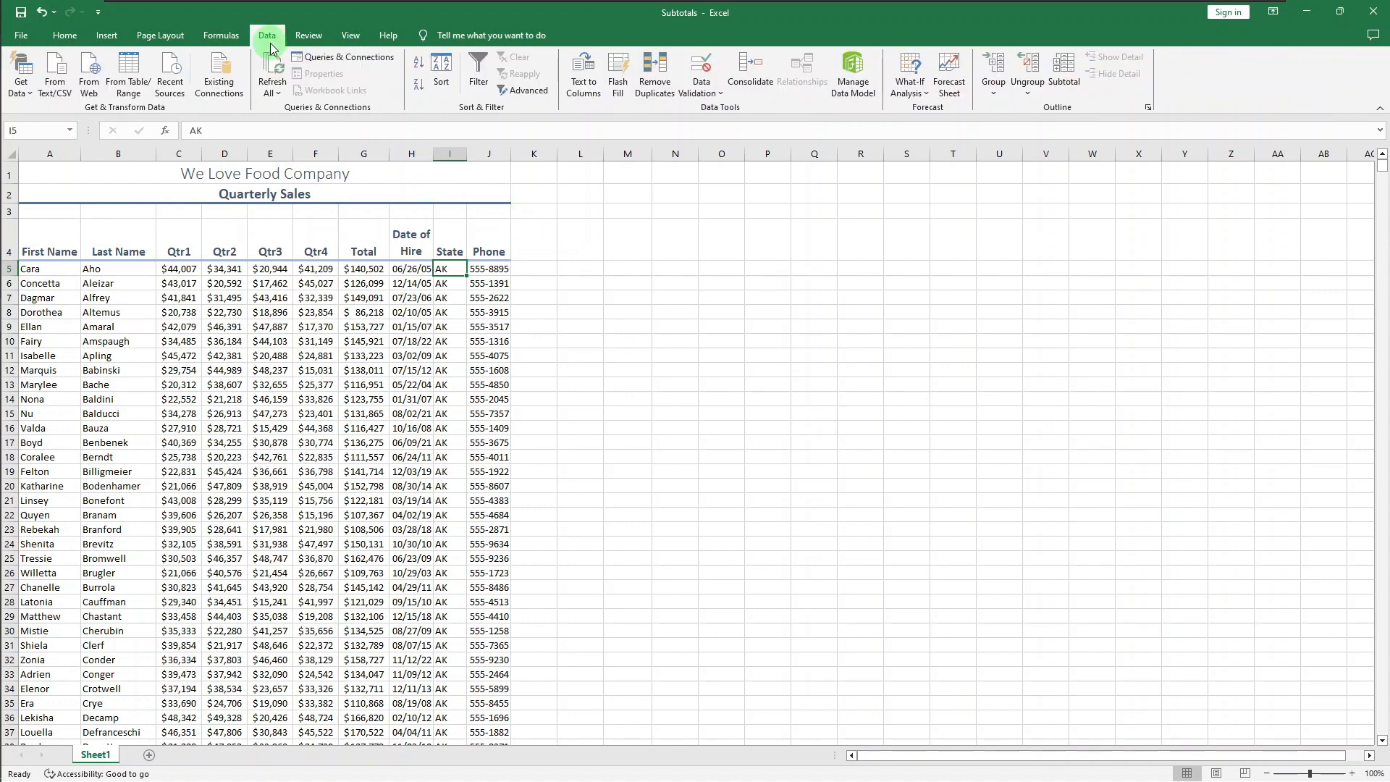
pyautogui.click(1070, 88)
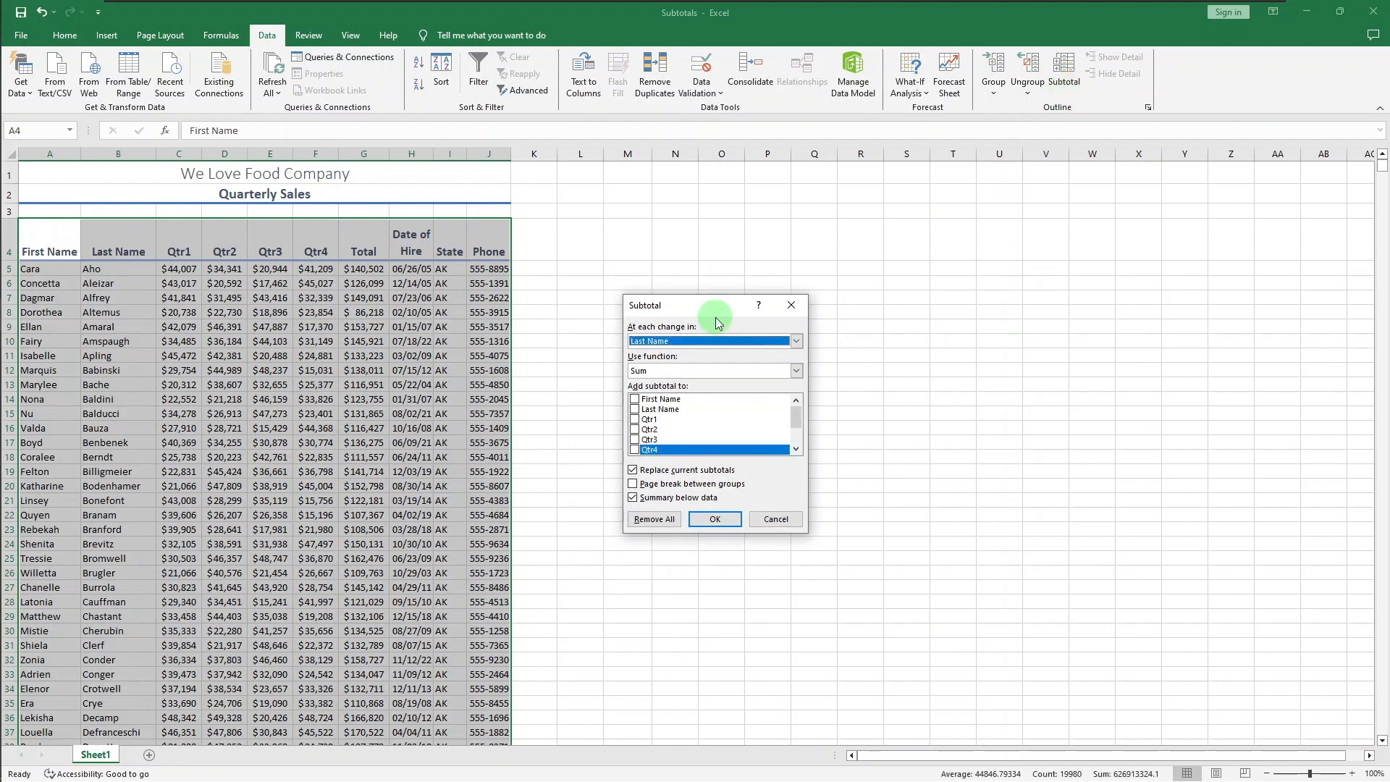
pyautogui.click(796, 342)
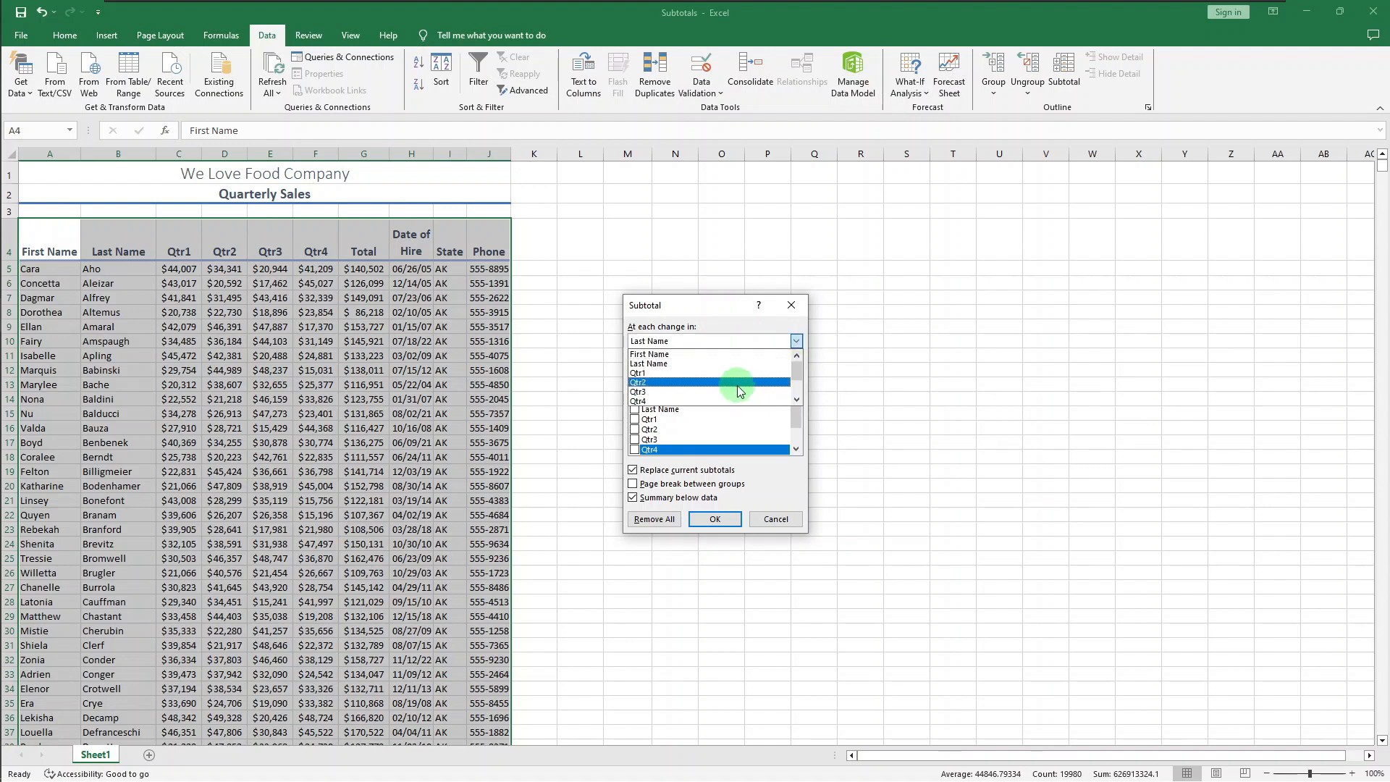
pyautogui.scroll(-2, 738, 391)
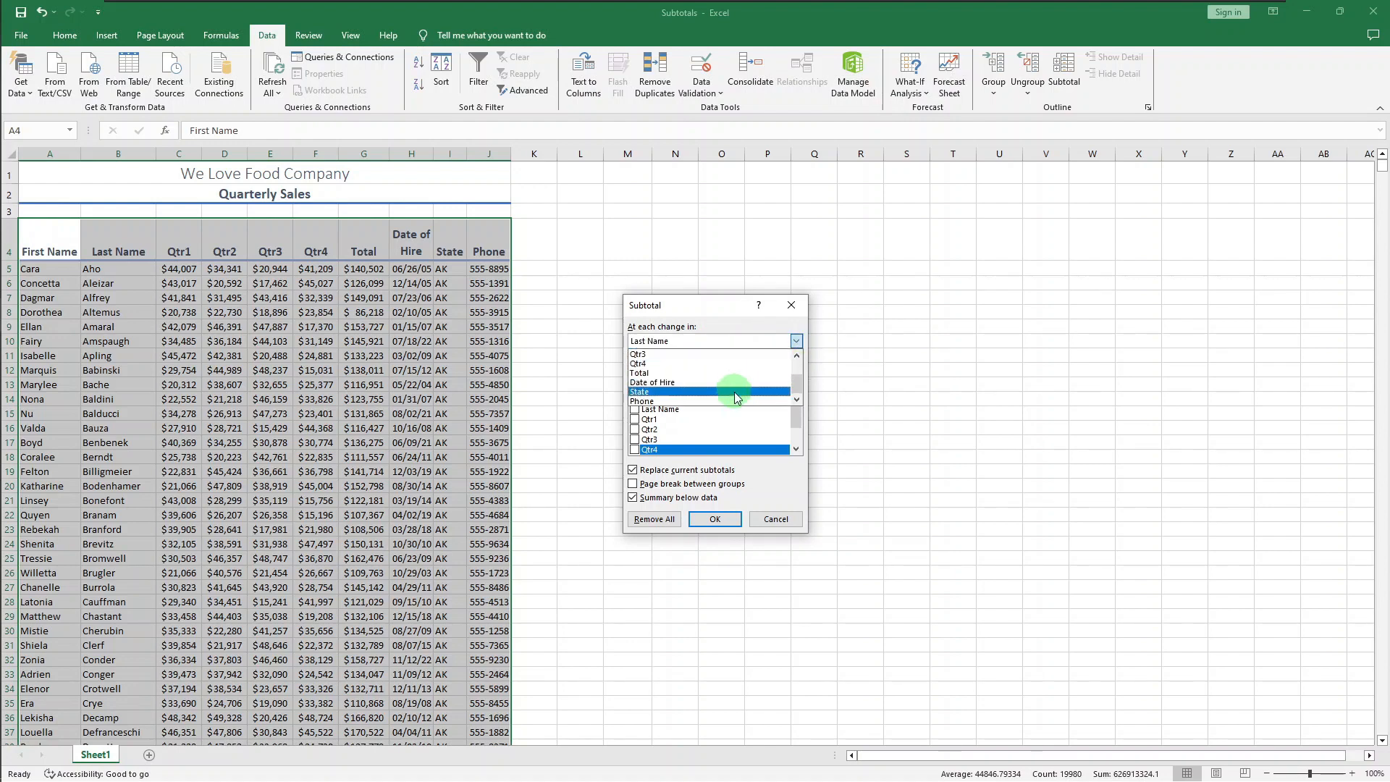
pyautogui.click(734, 392)
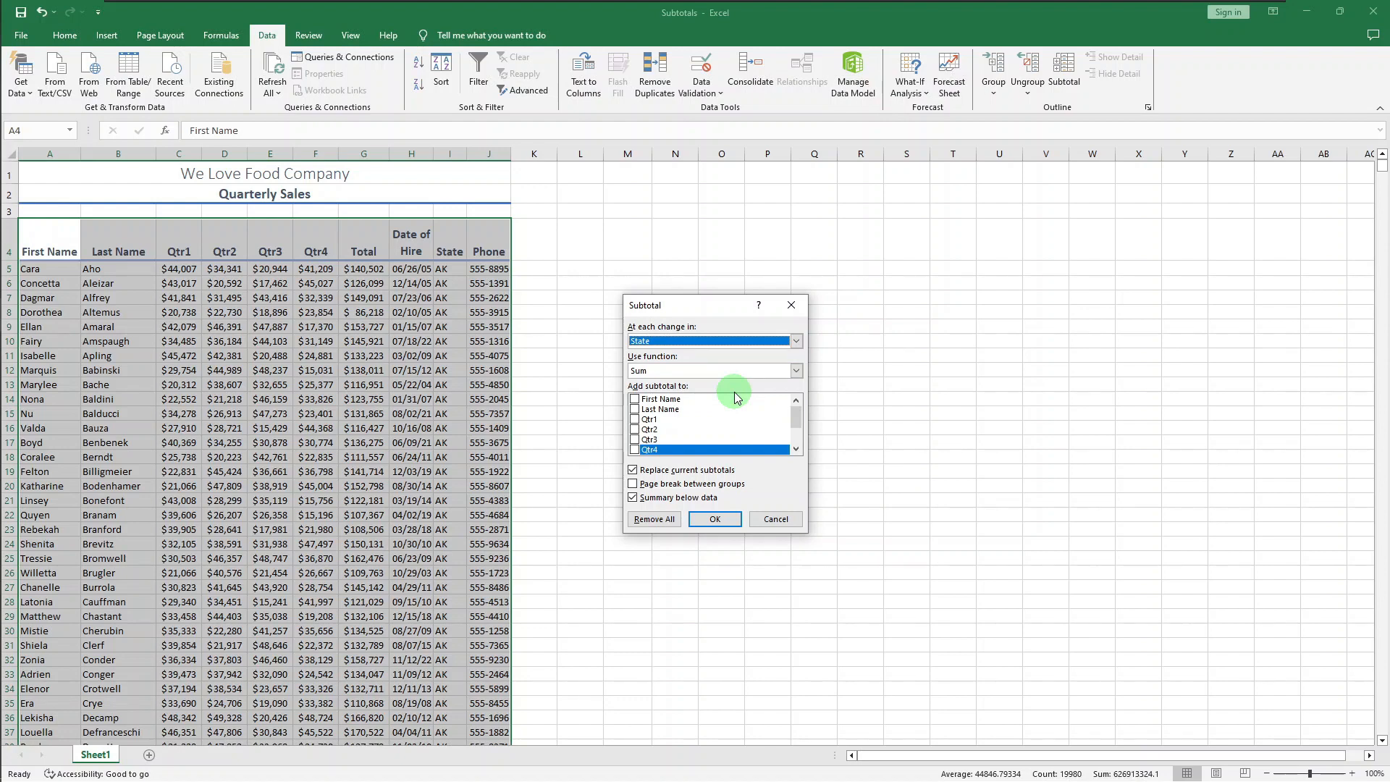
pyautogui.press('Tab')
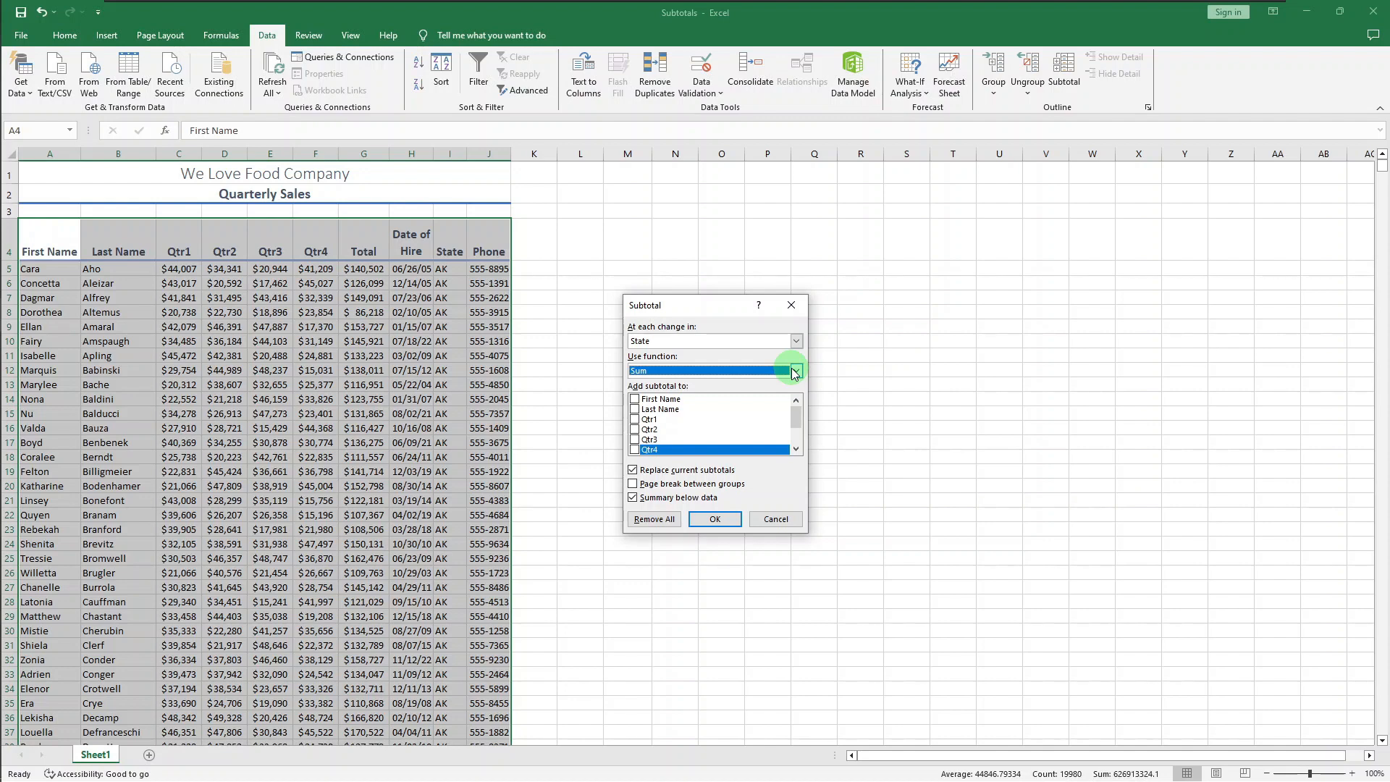
pyautogui.click(795, 371)
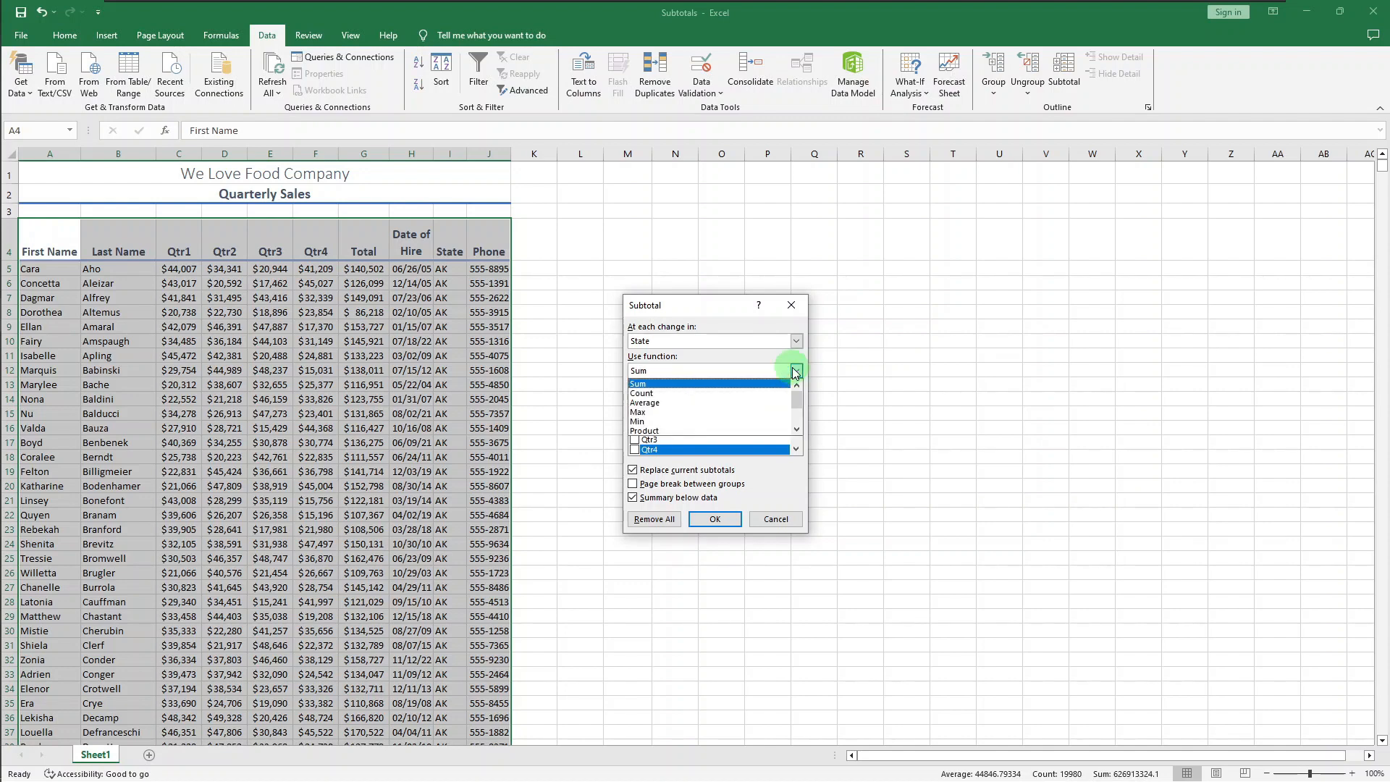
pyautogui.click(795, 371)
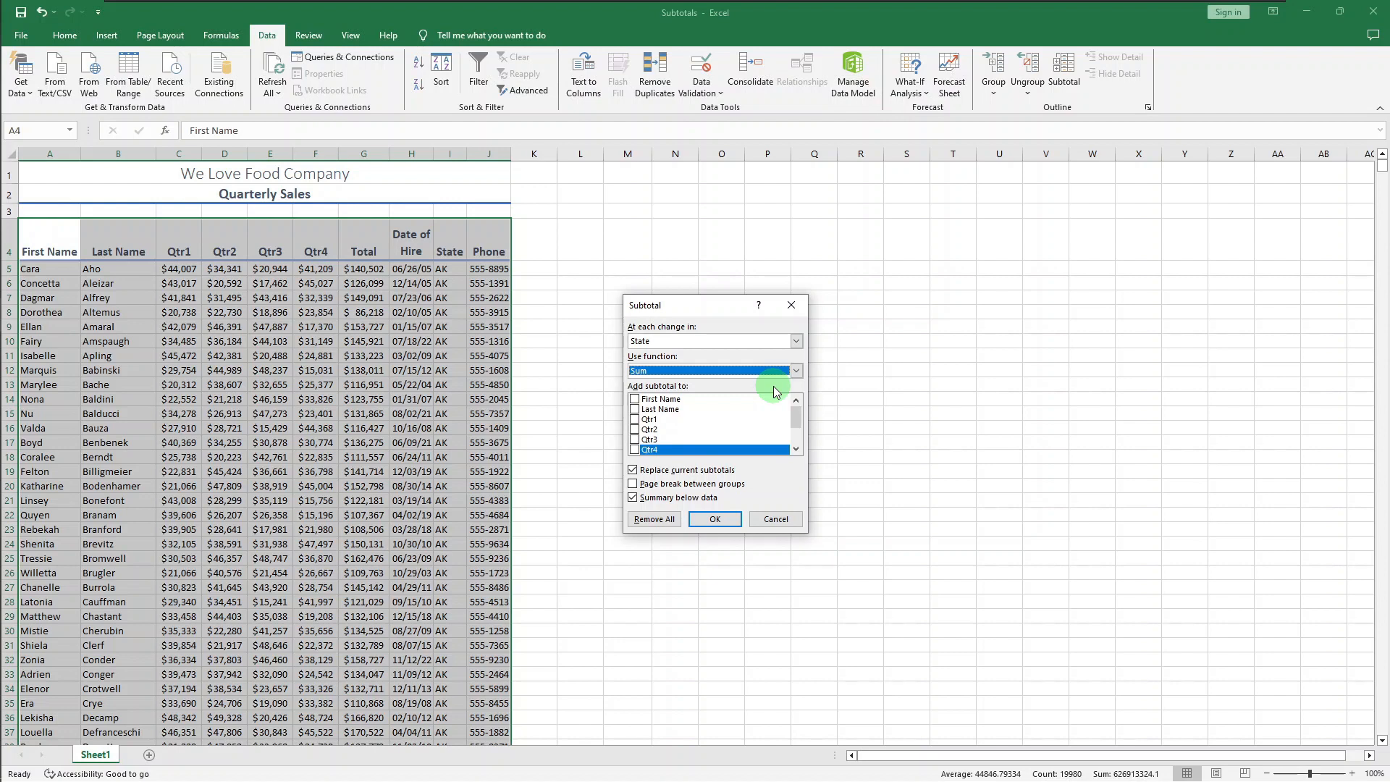
# - Subtotal only the Total column instead of Phone, and apply the subtotals to the list
pyautogui.moveTo(801, 417); pyautogui.dragTo(799, 444)
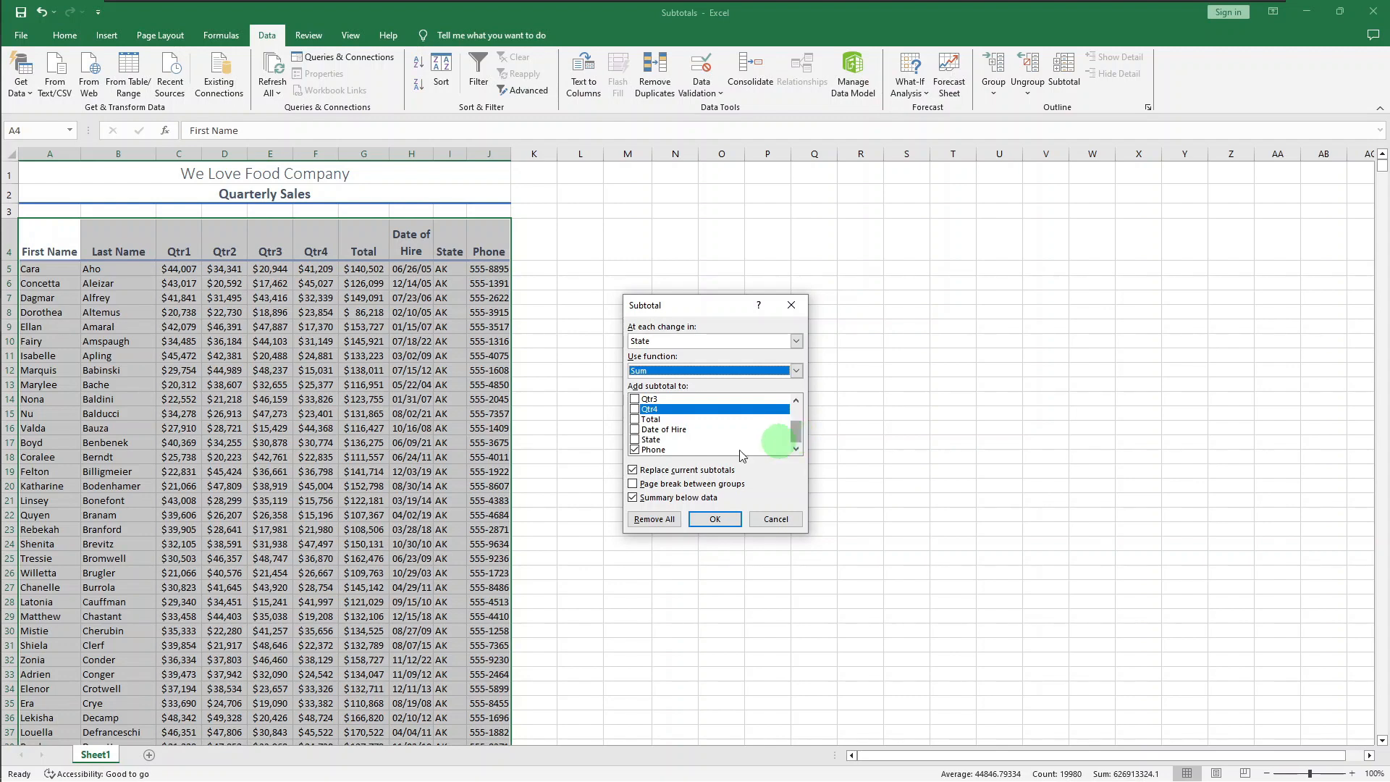
pyautogui.click(634, 449)
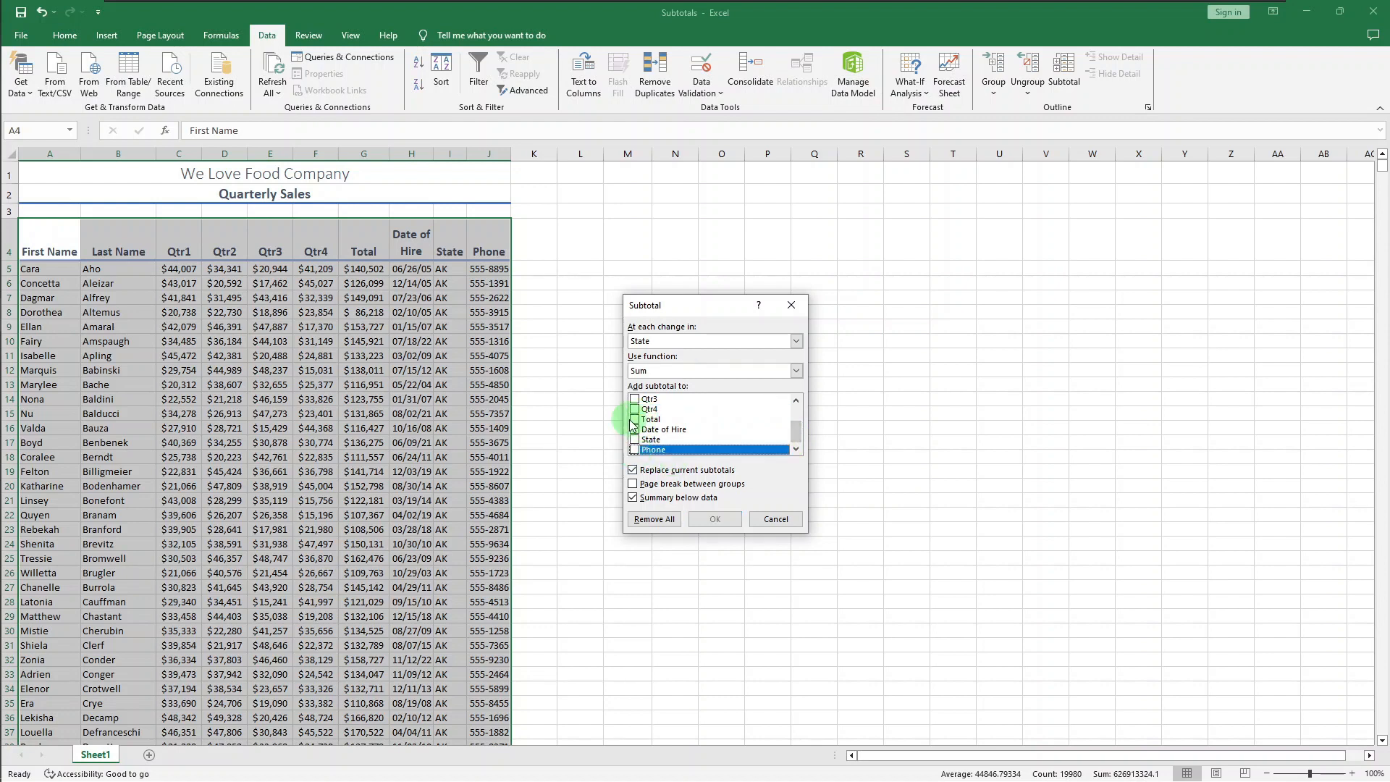
pyautogui.click(635, 420)
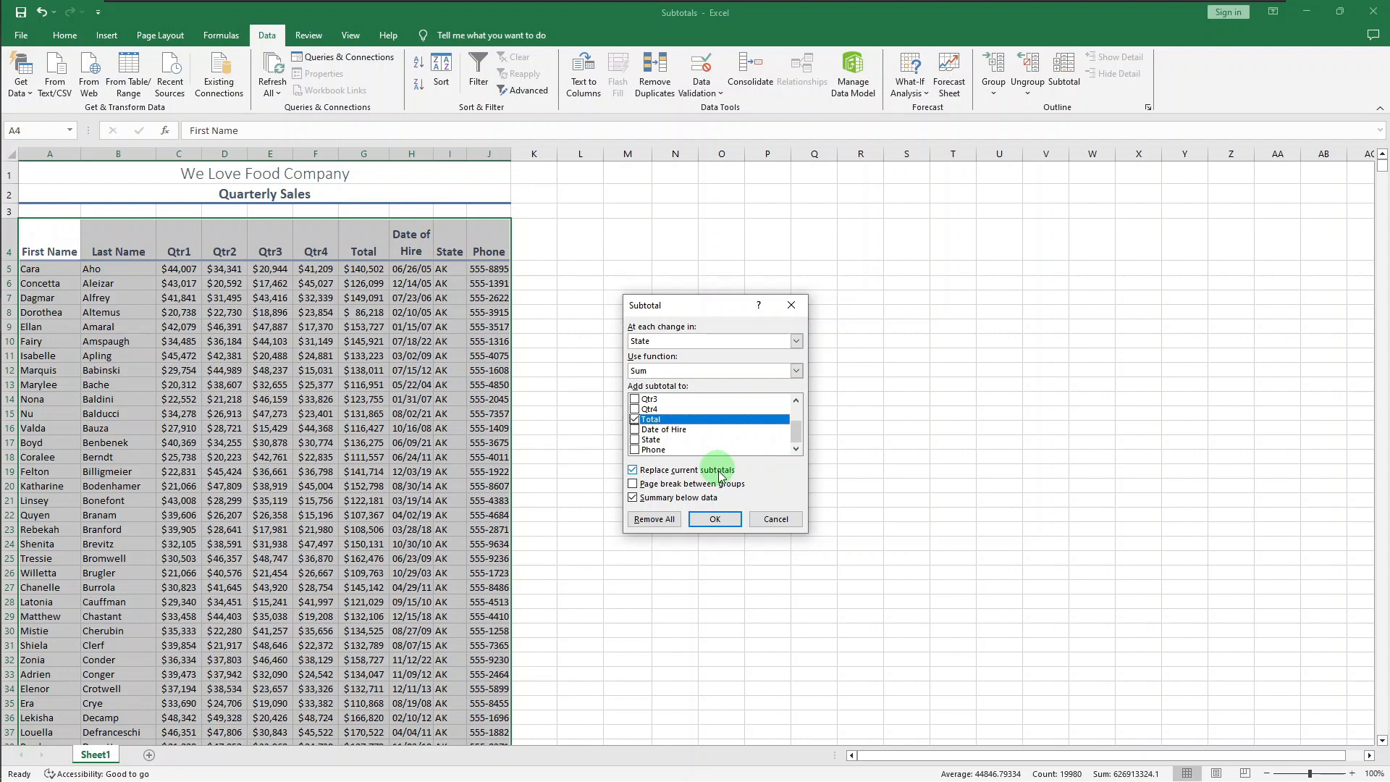
pyautogui.click(728, 521)
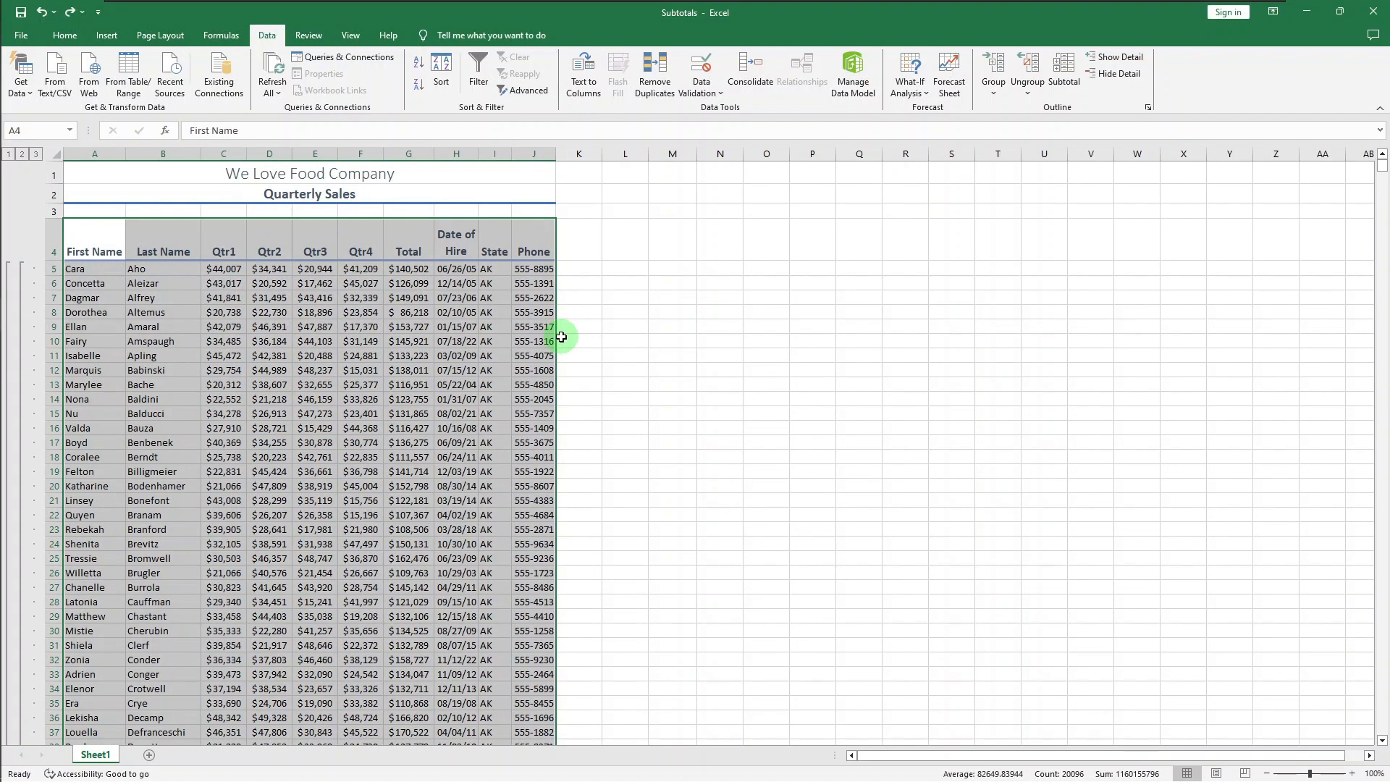
# - Autofit the Total column G and inspect the subtotal formula for AK in G40
pyautogui.scroll(-4, 561, 336)
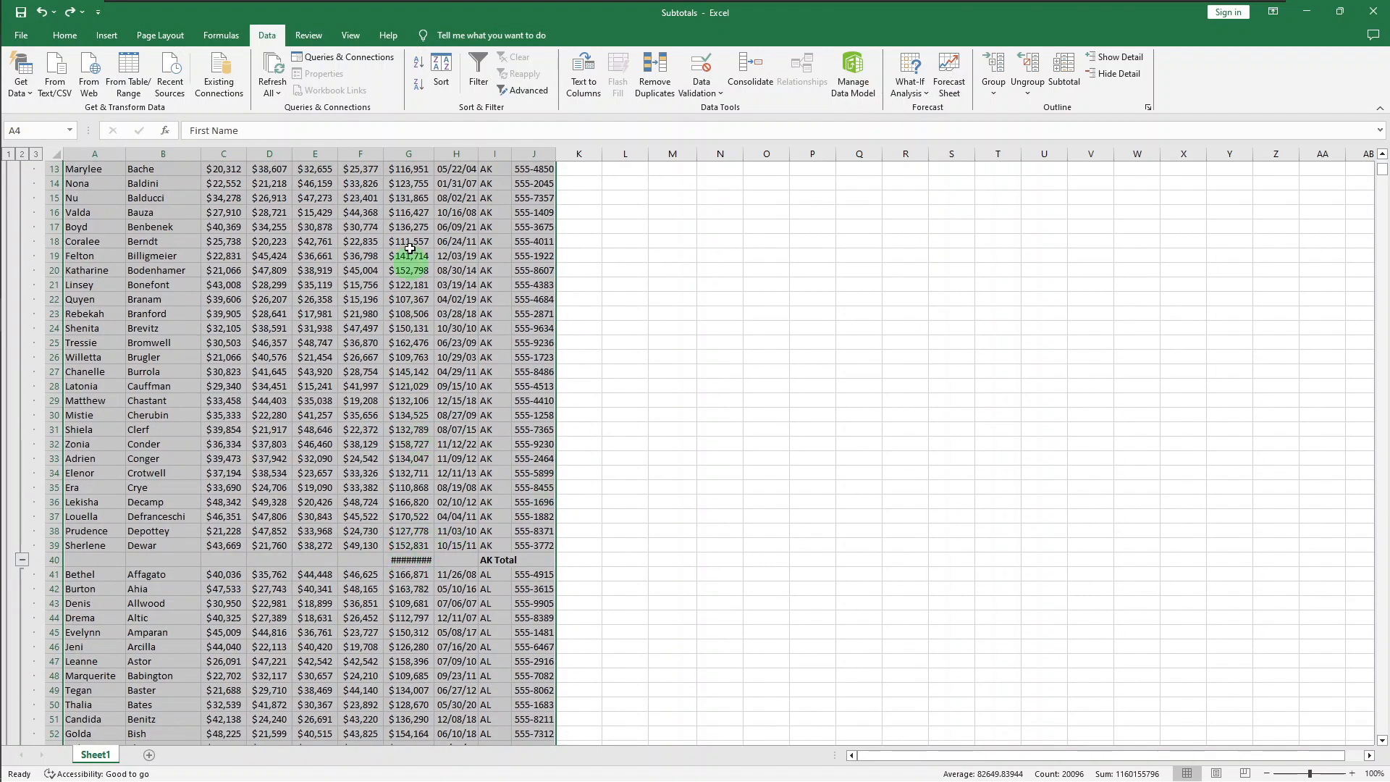
pyautogui.doubleClick(433, 155)
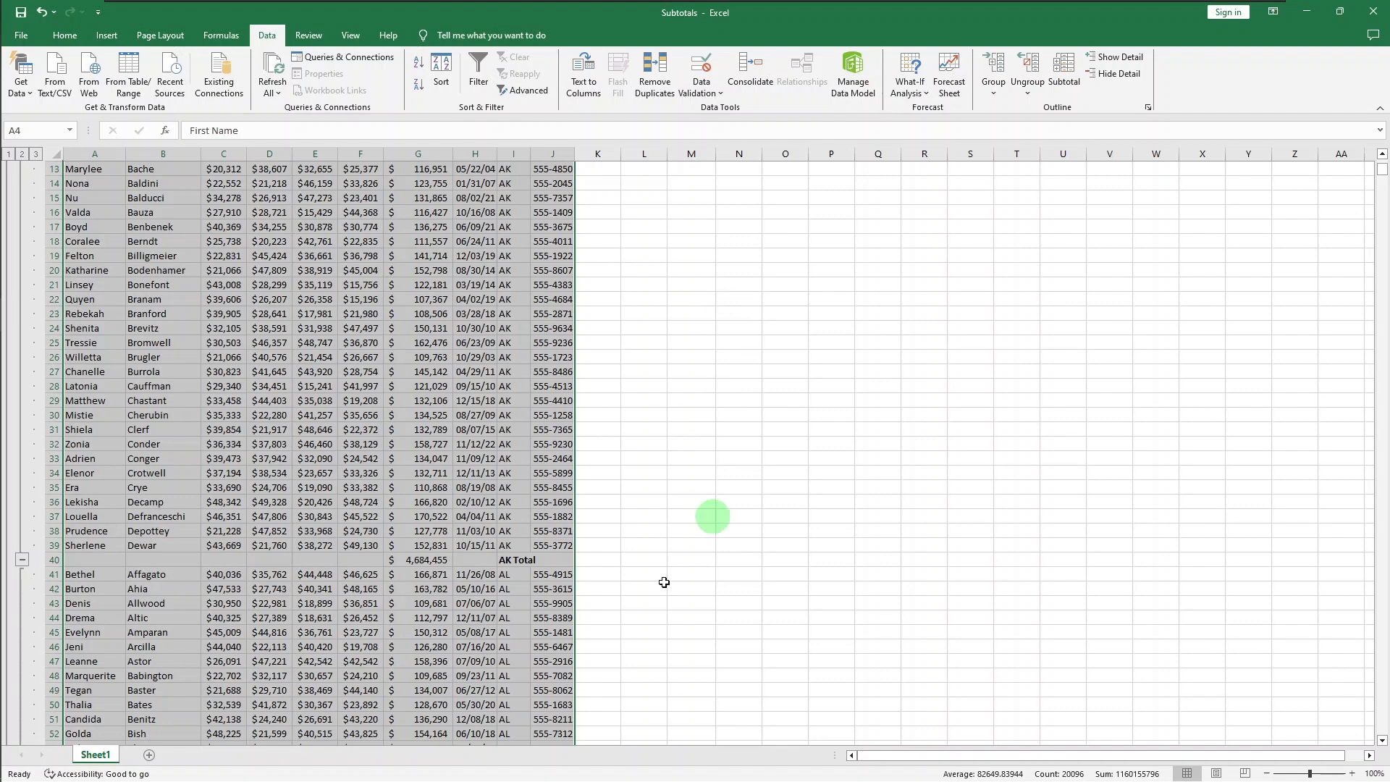
pyautogui.click(510, 592)
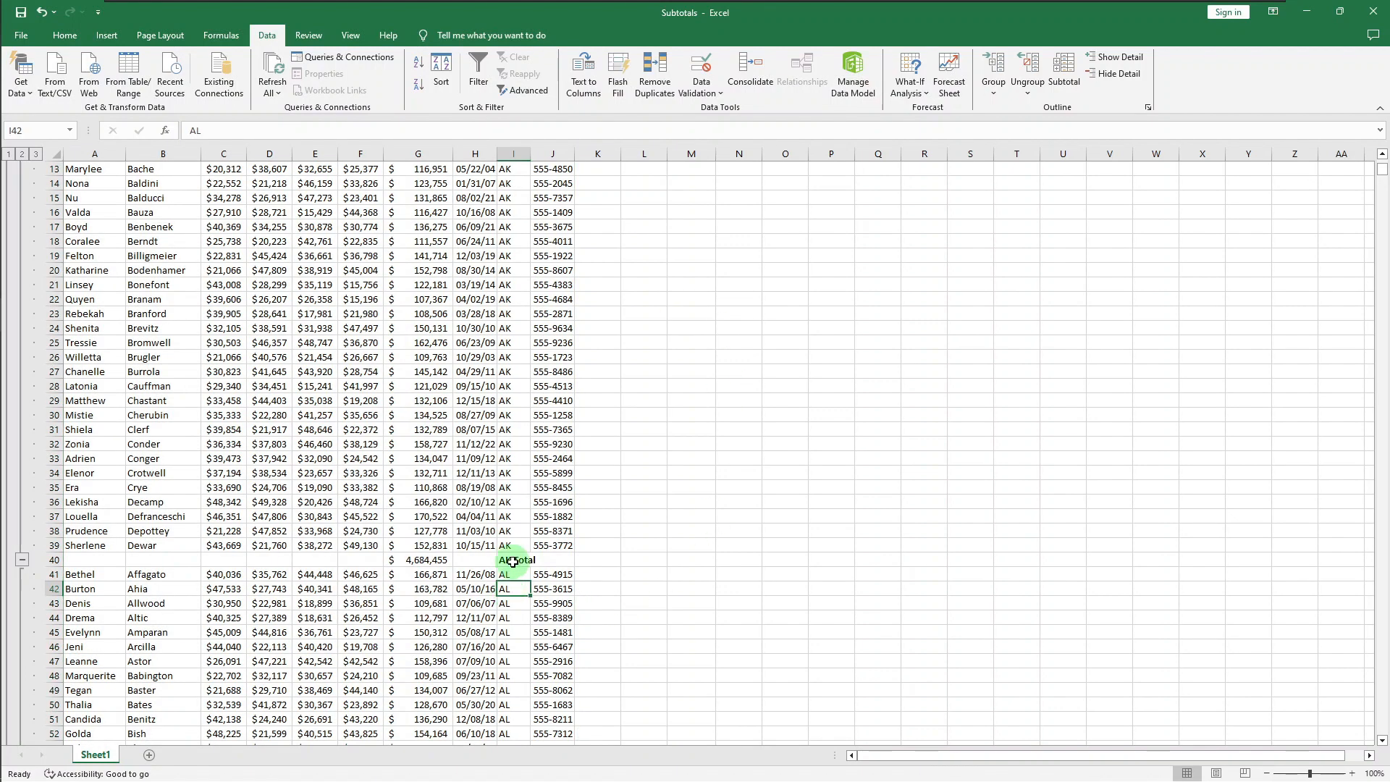
pyautogui.click(512, 574)
pyautogui.click(435, 562)
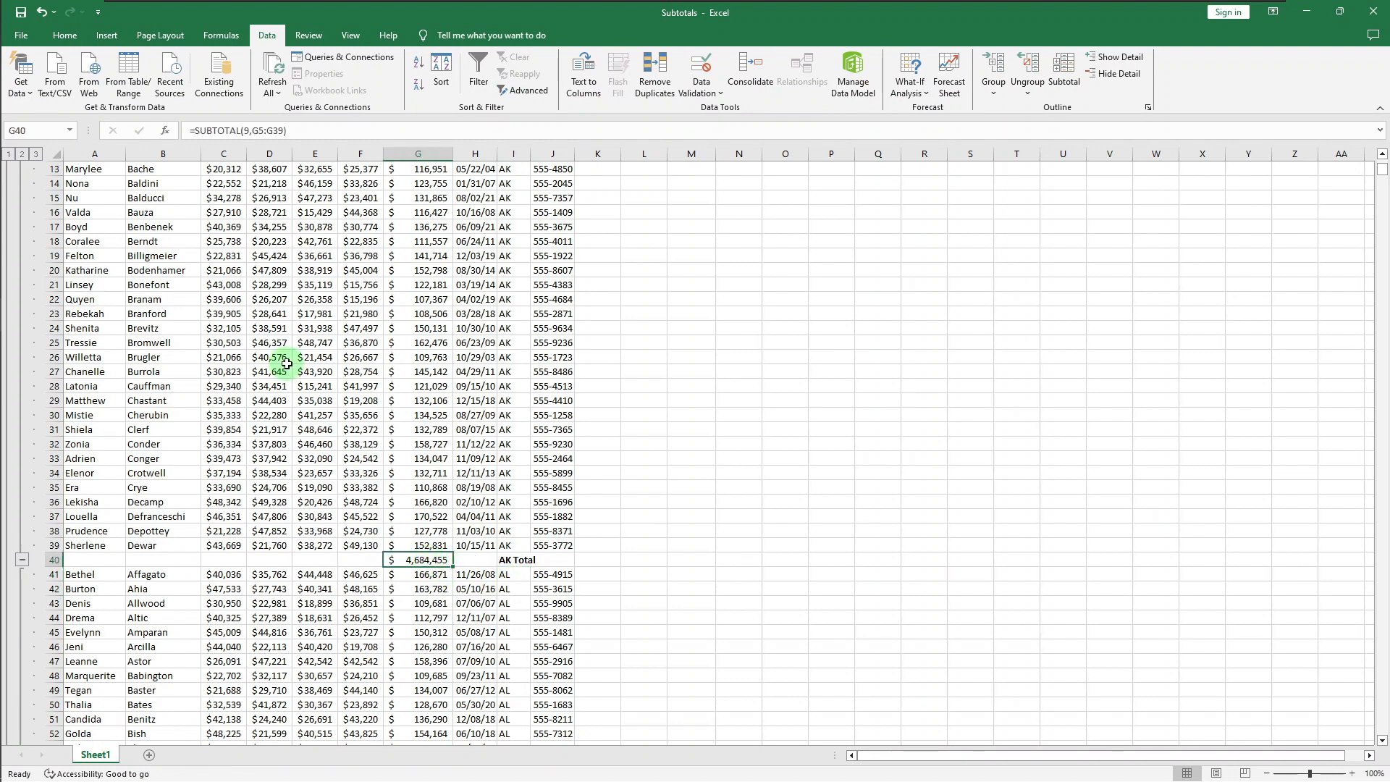
# - Collapse the outline to the state totals, review them, and collapse it further to the grand total only
pyautogui.click(23, 154)
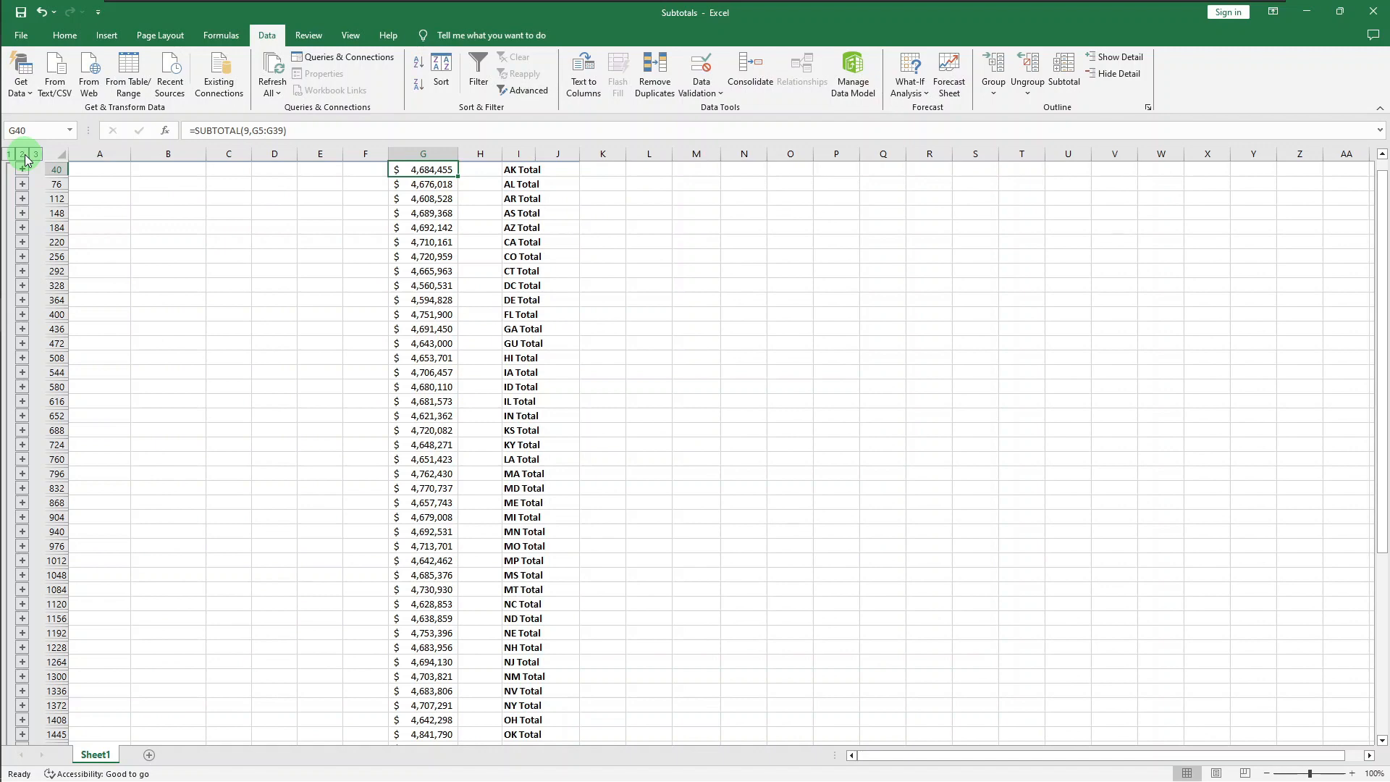
pyautogui.scroll(2, 557, 373)
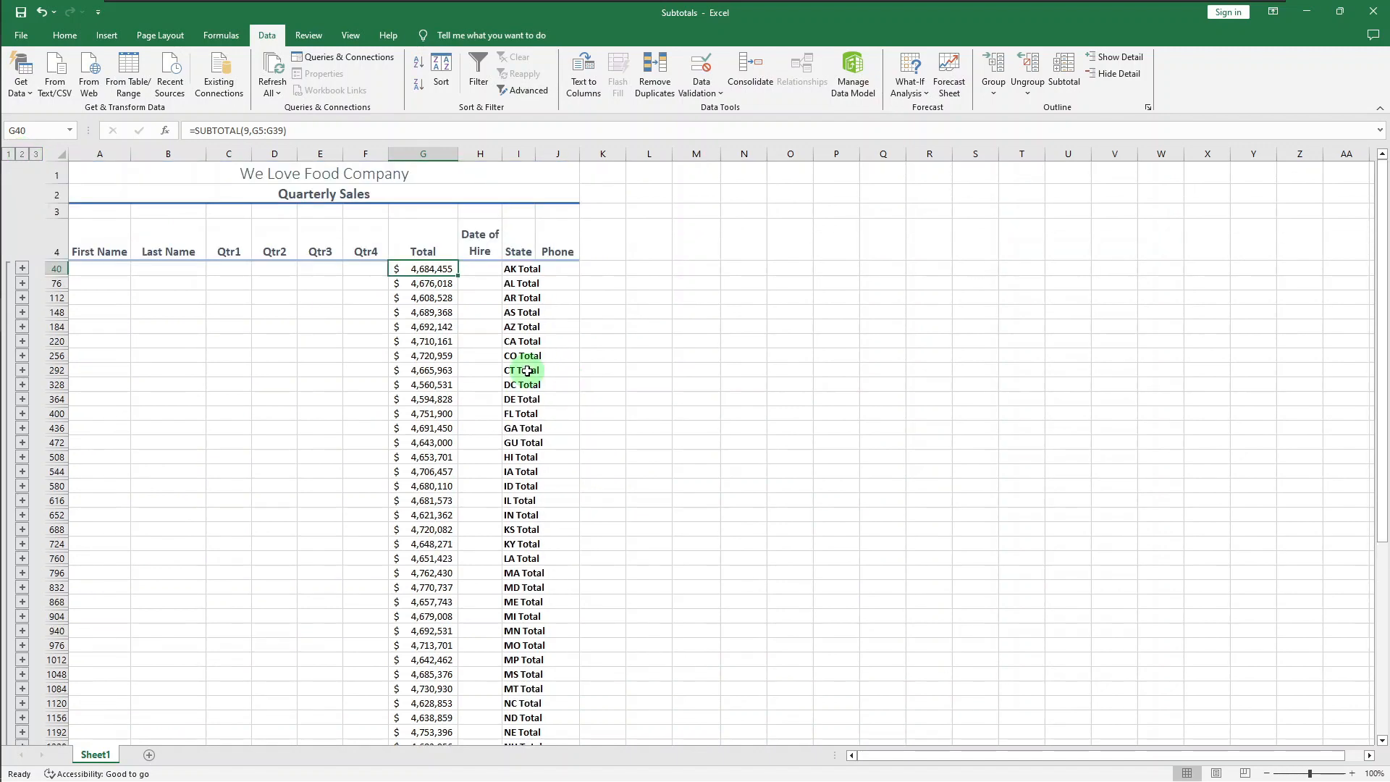
pyautogui.scroll(-5, 536, 376)
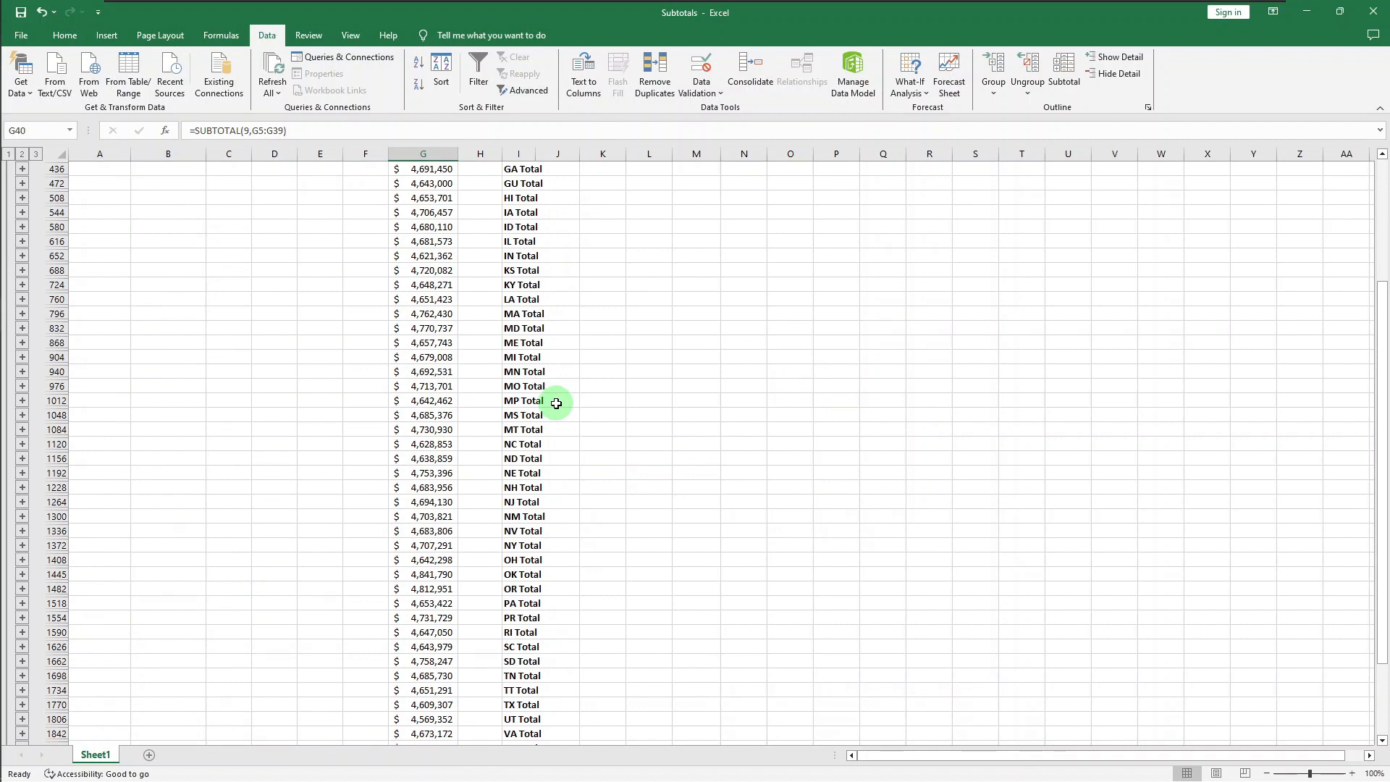
pyautogui.scroll(-2, 673, 416)
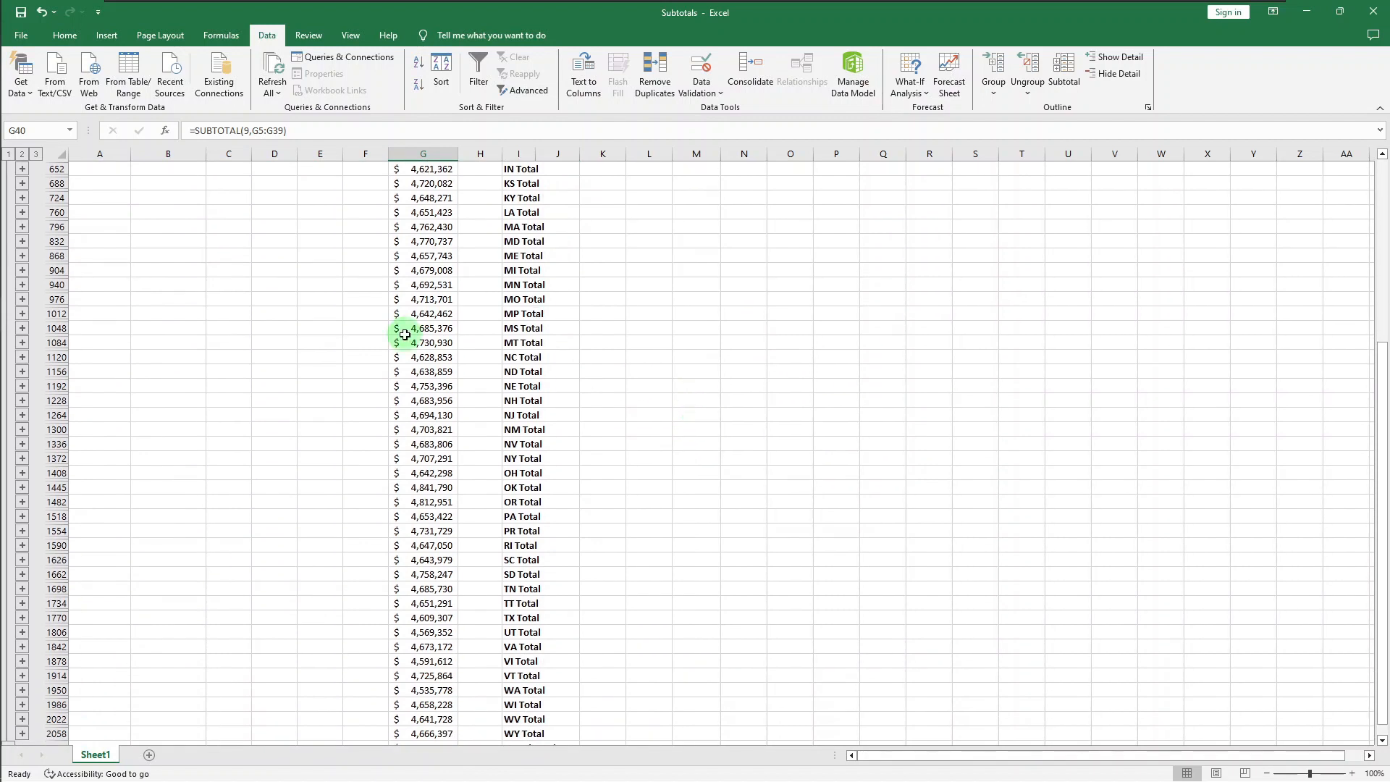
pyautogui.click(10, 155)
pyautogui.scroll(3, 482, 331)
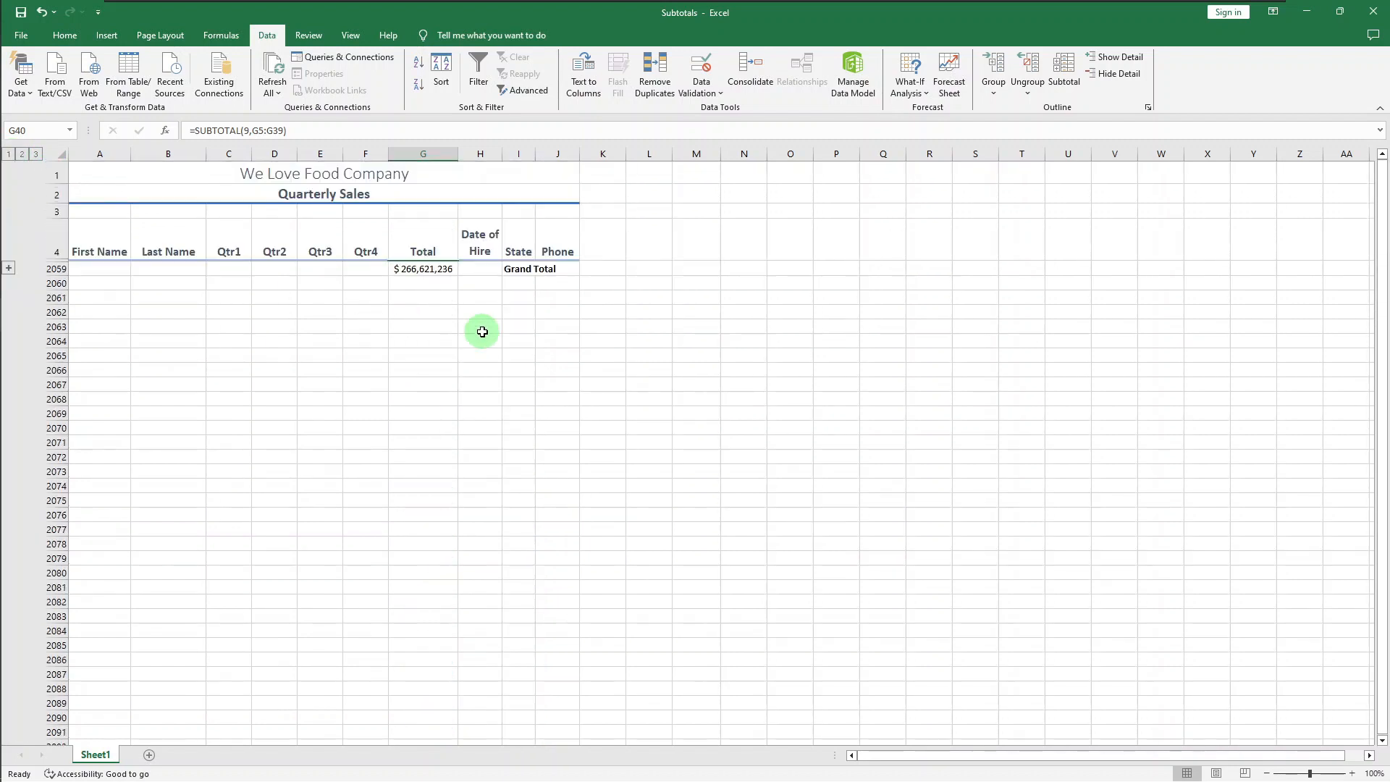